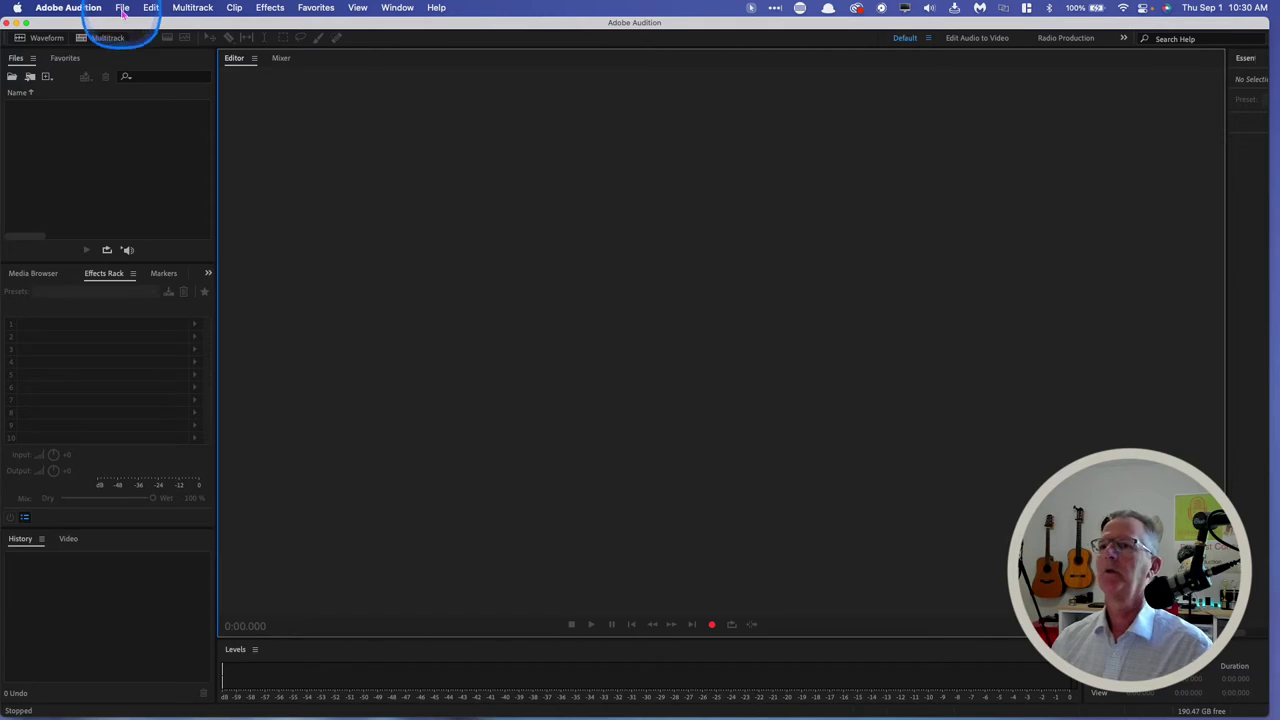
# Open the recent multitrack session Umass Tut.sesx
pyautogui.click(122, 7)
pyautogui.moveTo(125, 28)
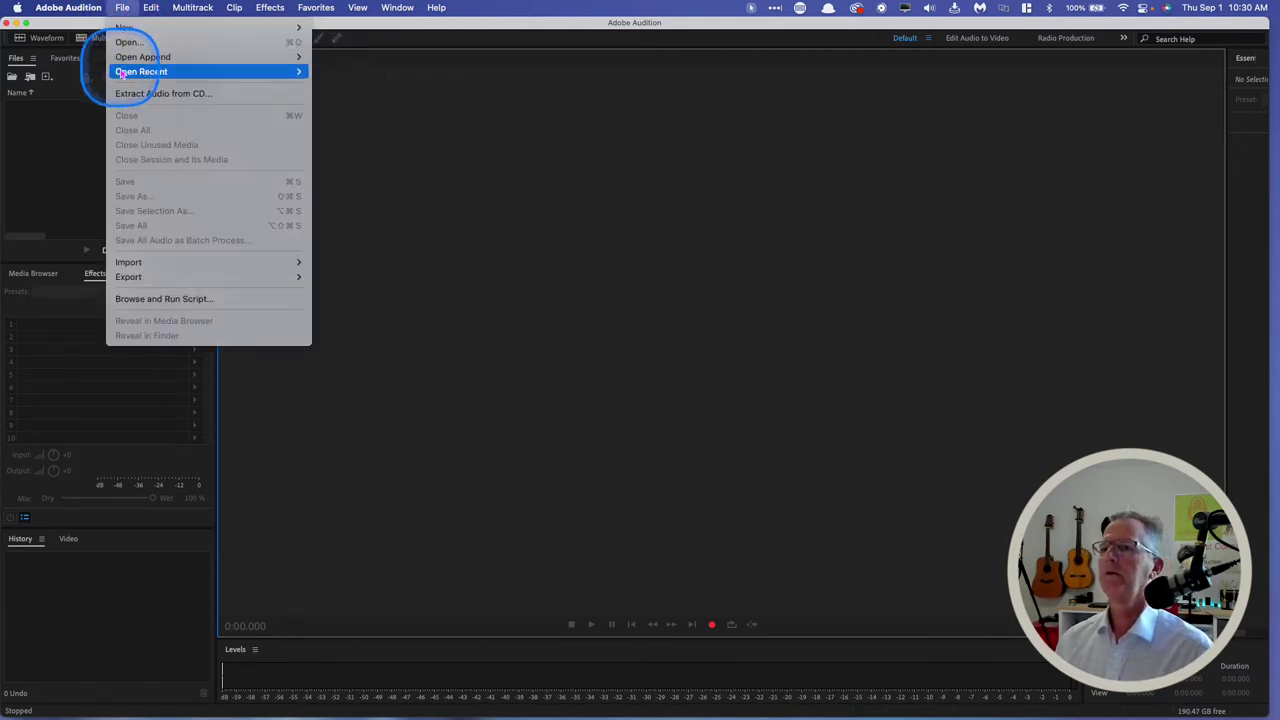
pyautogui.moveTo(140, 71)
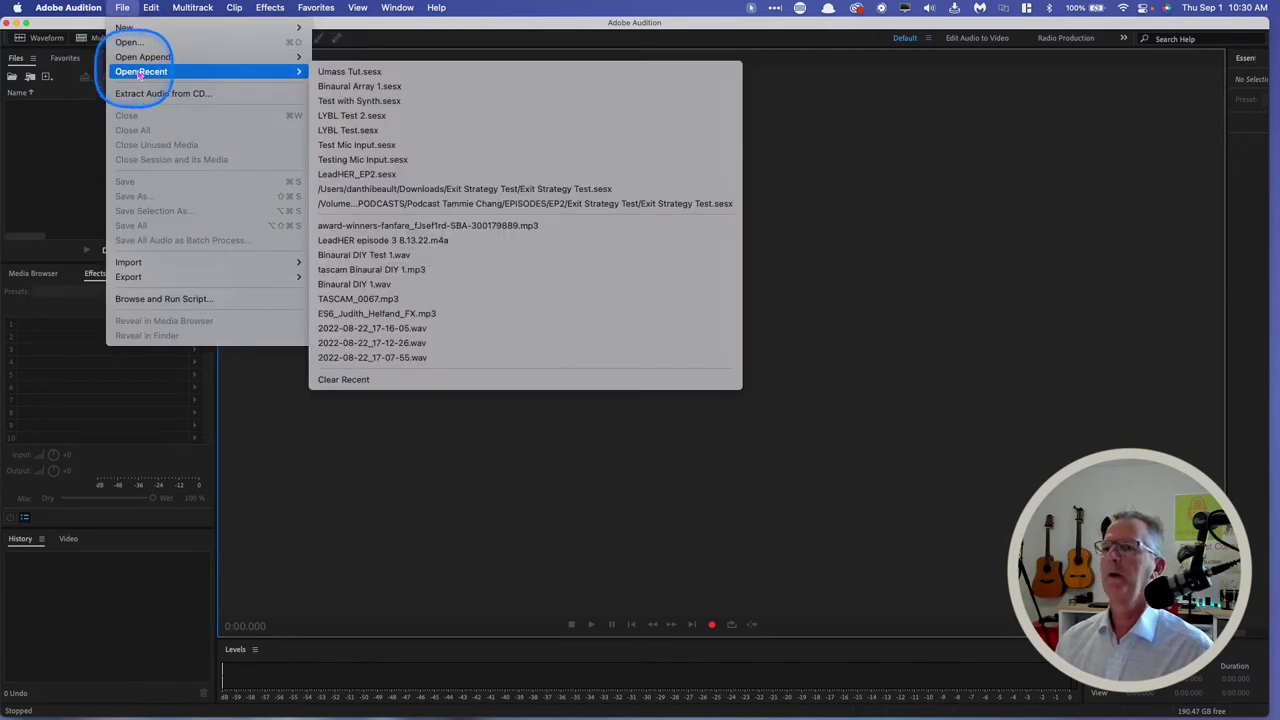
pyautogui.click(352, 73)
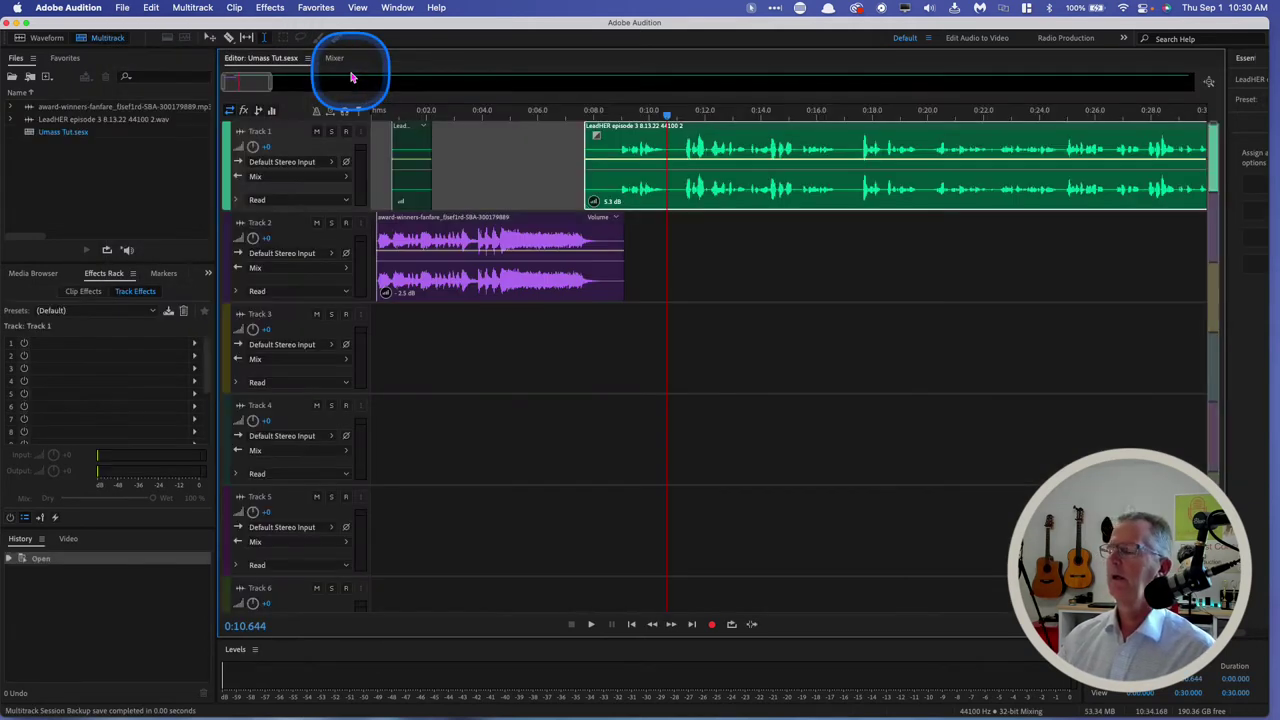
# Lower the clip gain of the award-winners-fanfare music on Track 2 to -7.9 dB, checking the level by playing it back
pyautogui.click(386, 293)
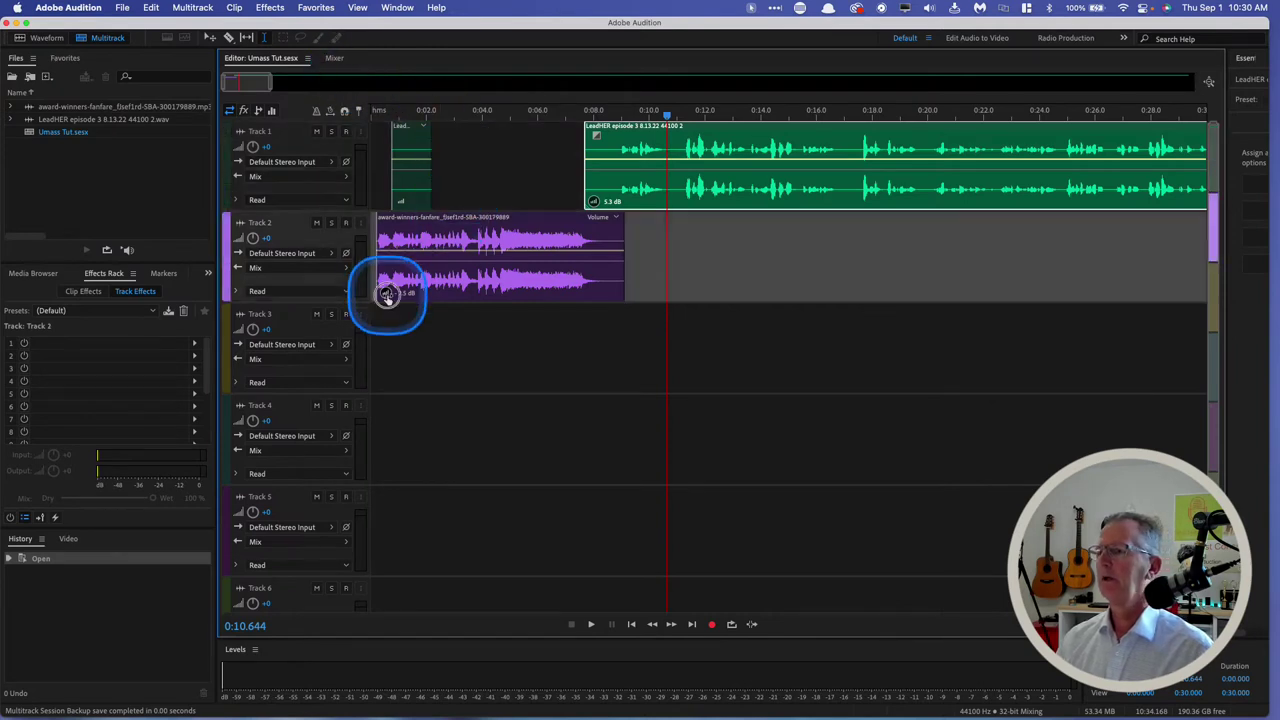
pyautogui.moveTo(386, 293); pyautogui.dragTo(379, 292)
pyautogui.click(493, 119)
pyautogui.press('space')
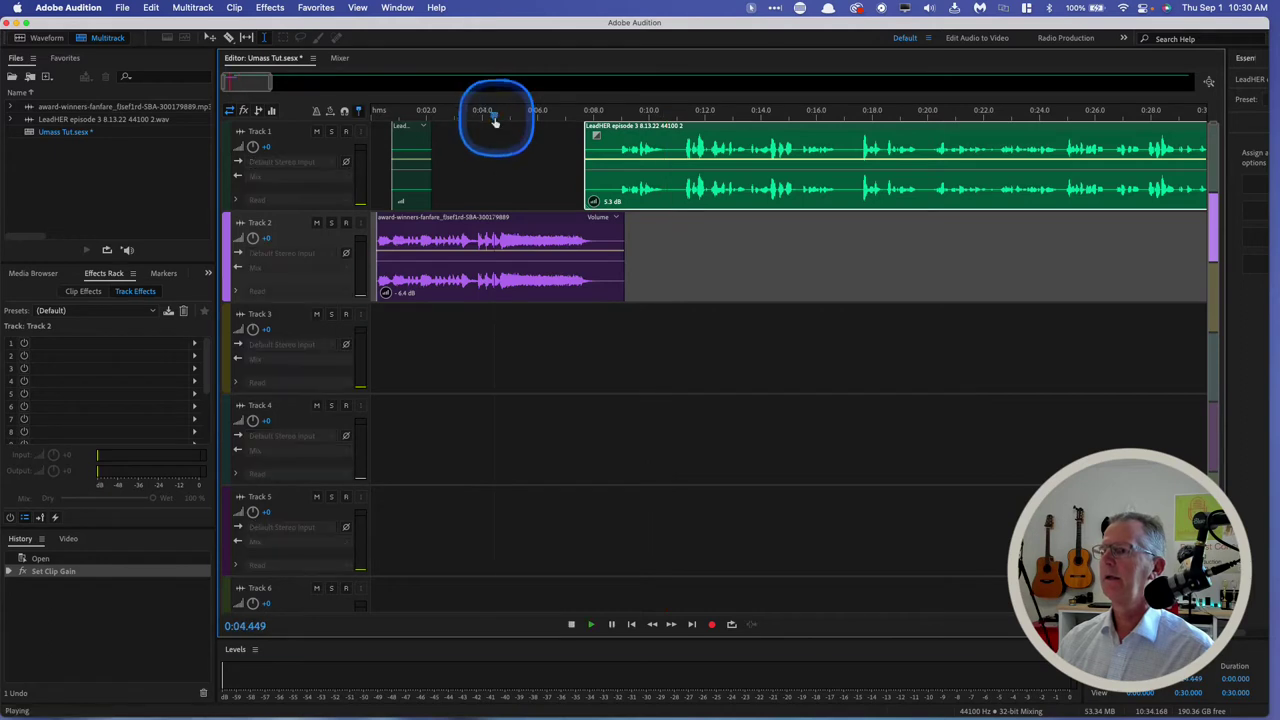
pyautogui.press('space')
pyautogui.moveTo(386, 292); pyautogui.dragTo(384, 293)
pyautogui.press('space')
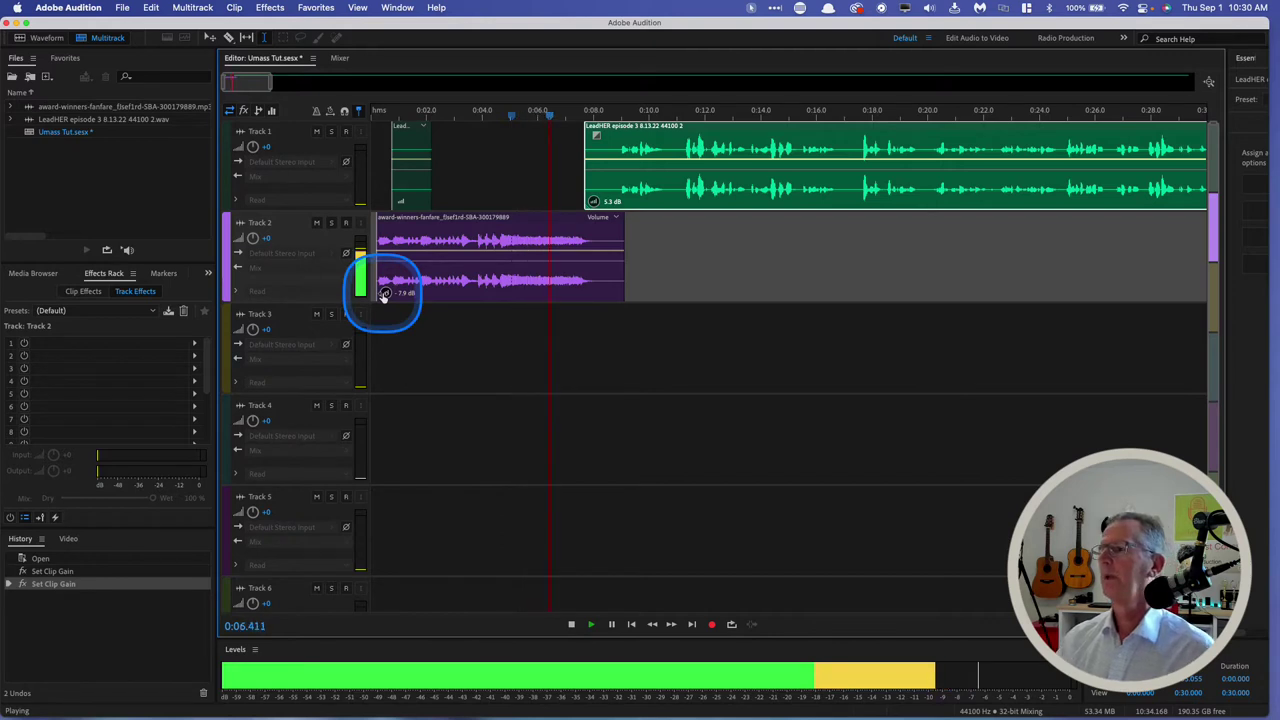
pyautogui.press('space')
# Compare the waveform levels of the voice clip on Track 1 with the music clip on Track 2
pyautogui.click(513, 233)
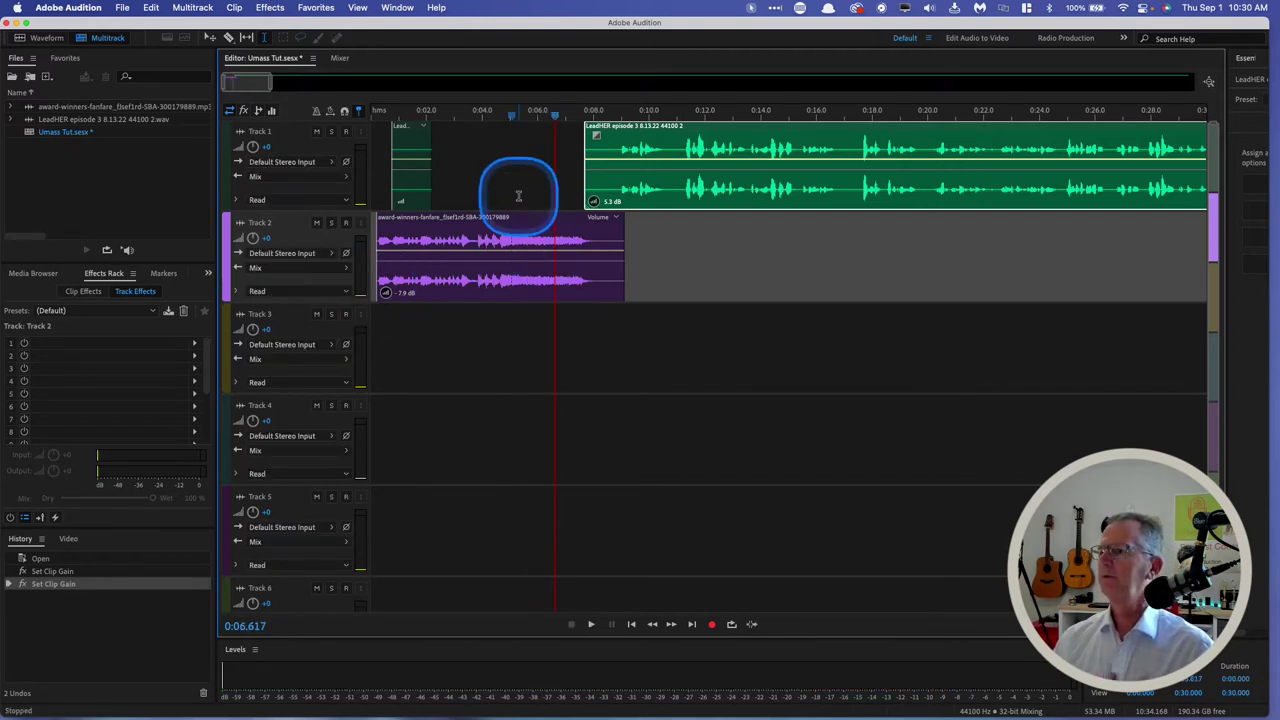
pyautogui.click(619, 135)
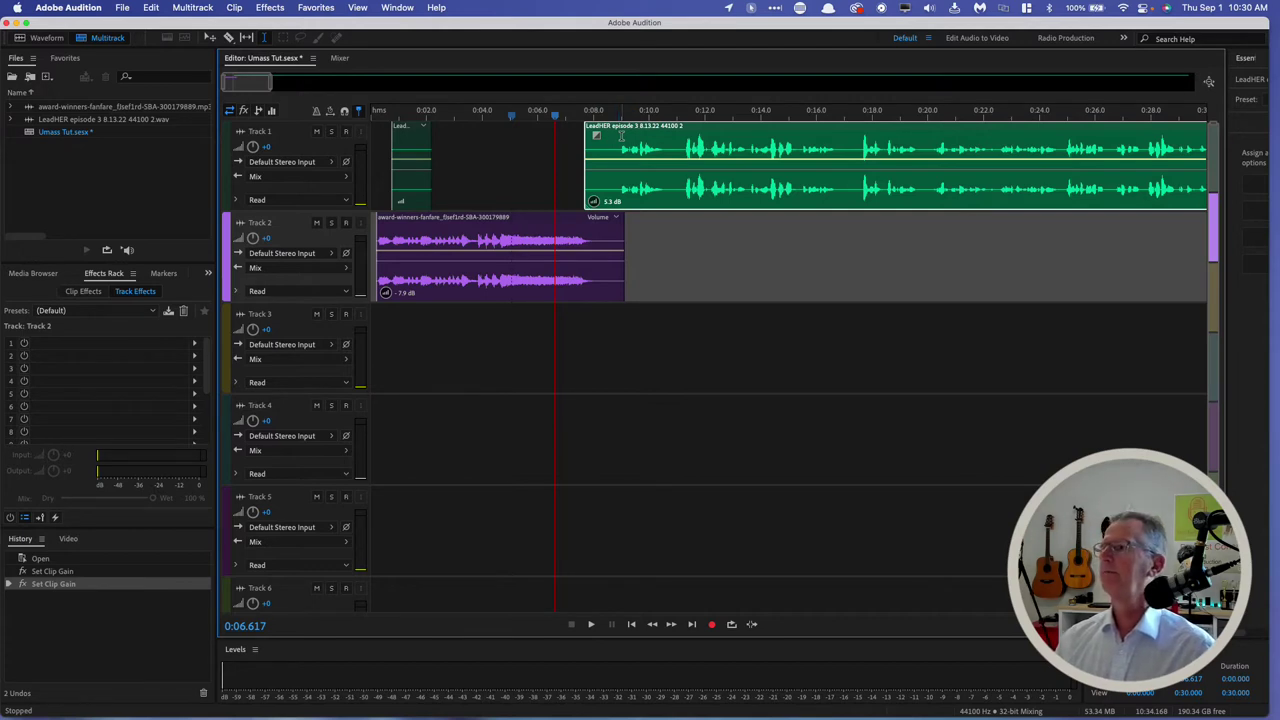
pyautogui.click(684, 137)
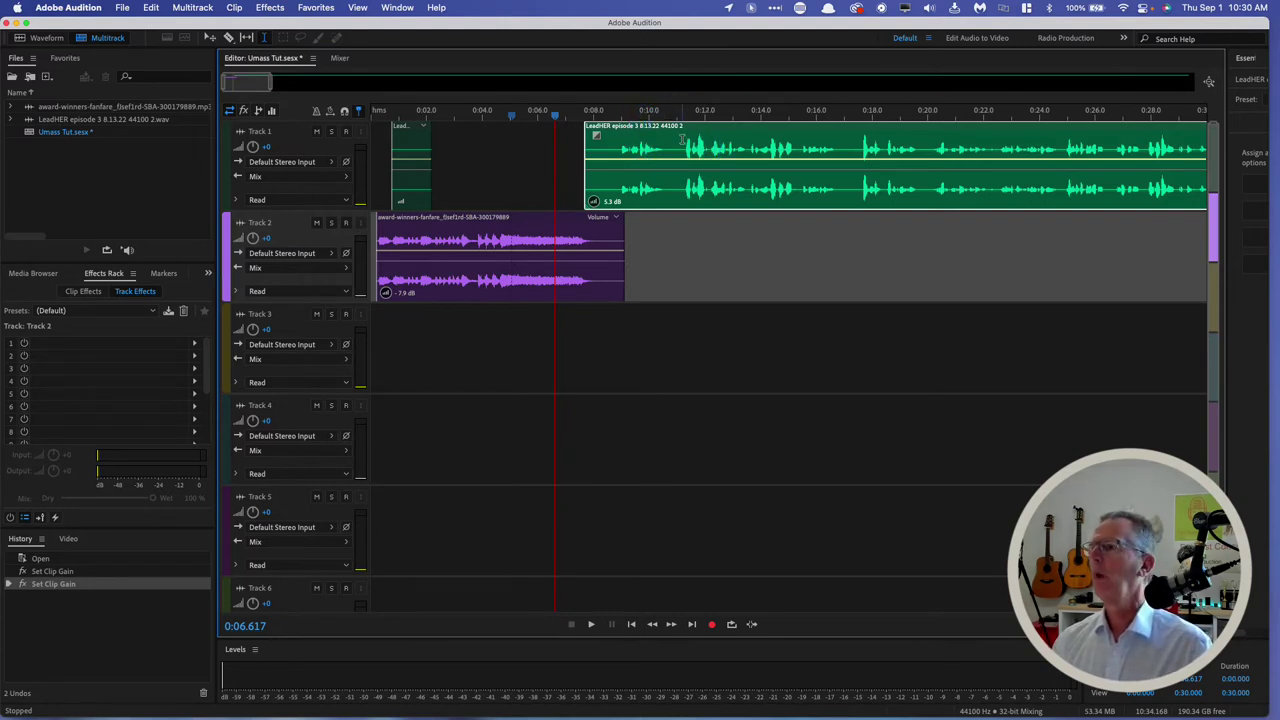
pyautogui.click(682, 140)
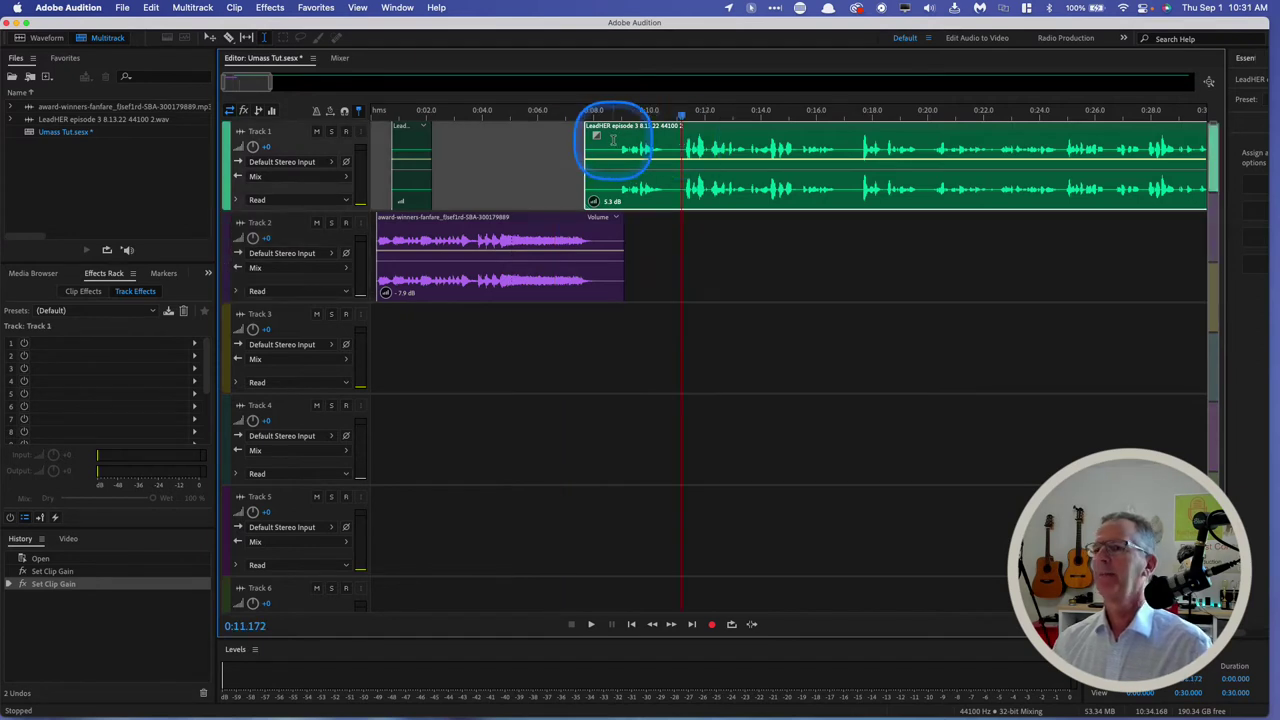
pyautogui.click(658, 135)
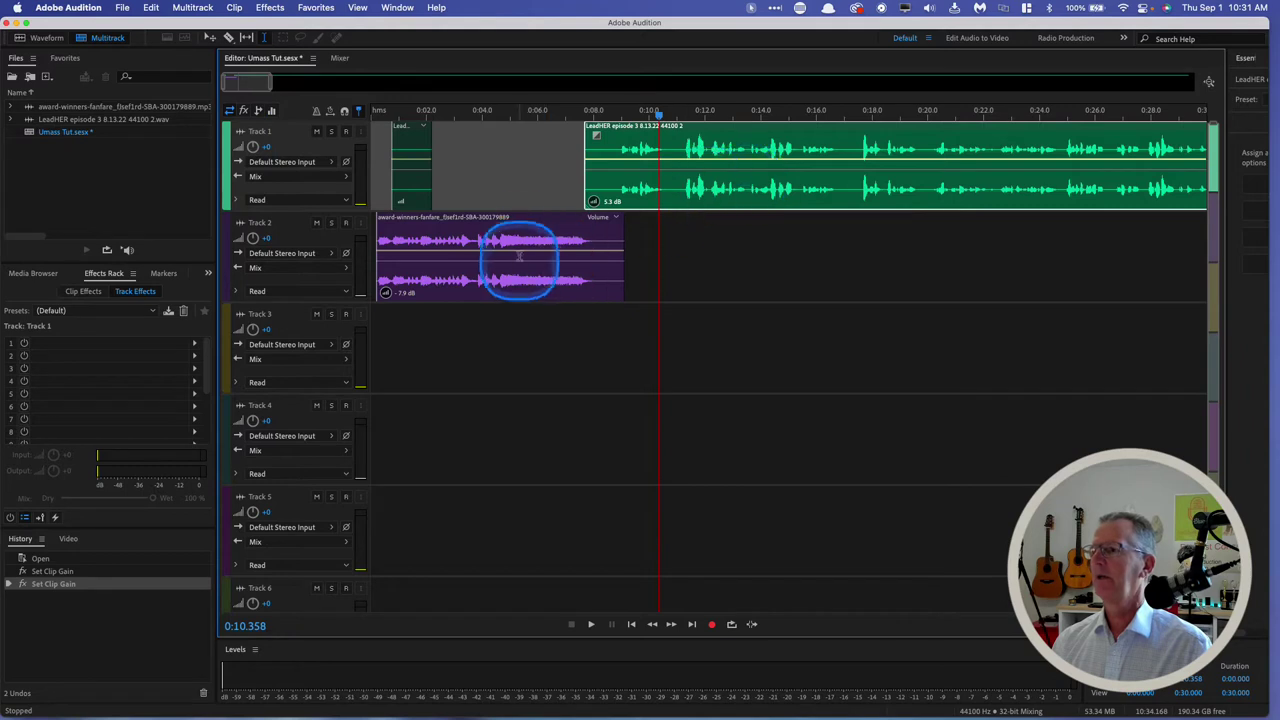
pyautogui.click(522, 224)
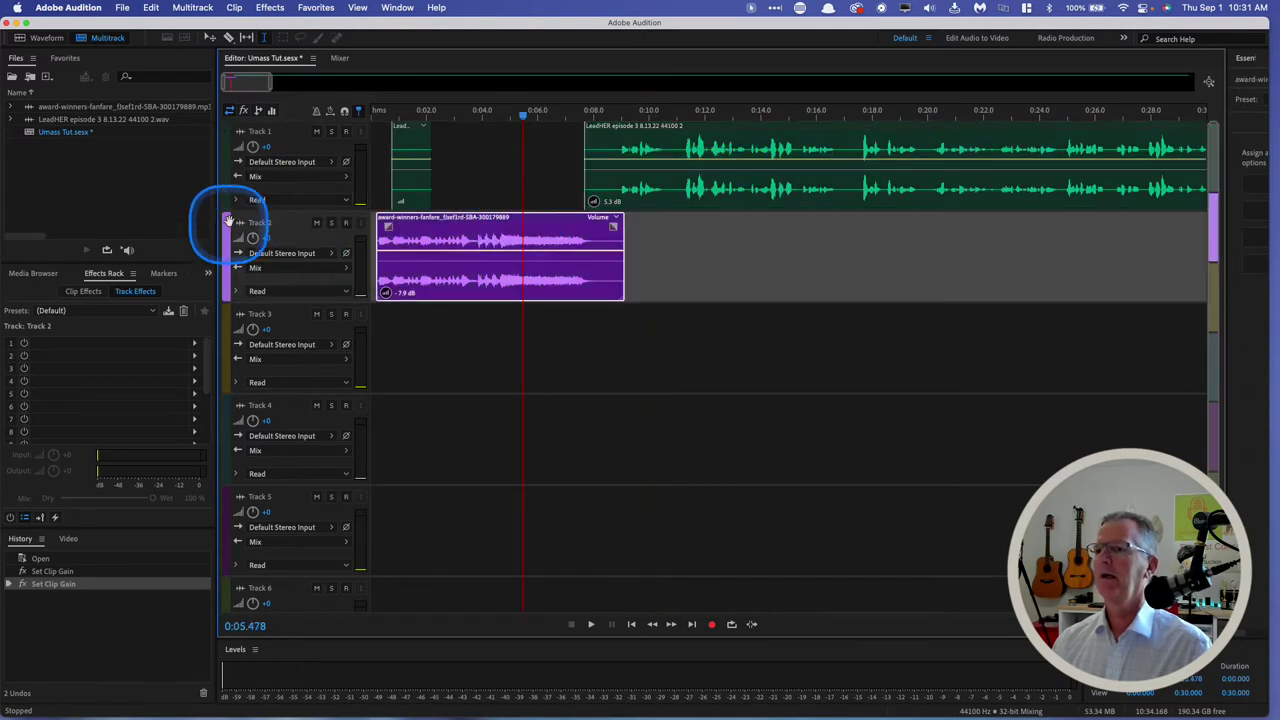
# Select the LeadHER episode 3 voice clip on Track 1 and show its source file in the waveform editor
pyautogui.click(685, 142)
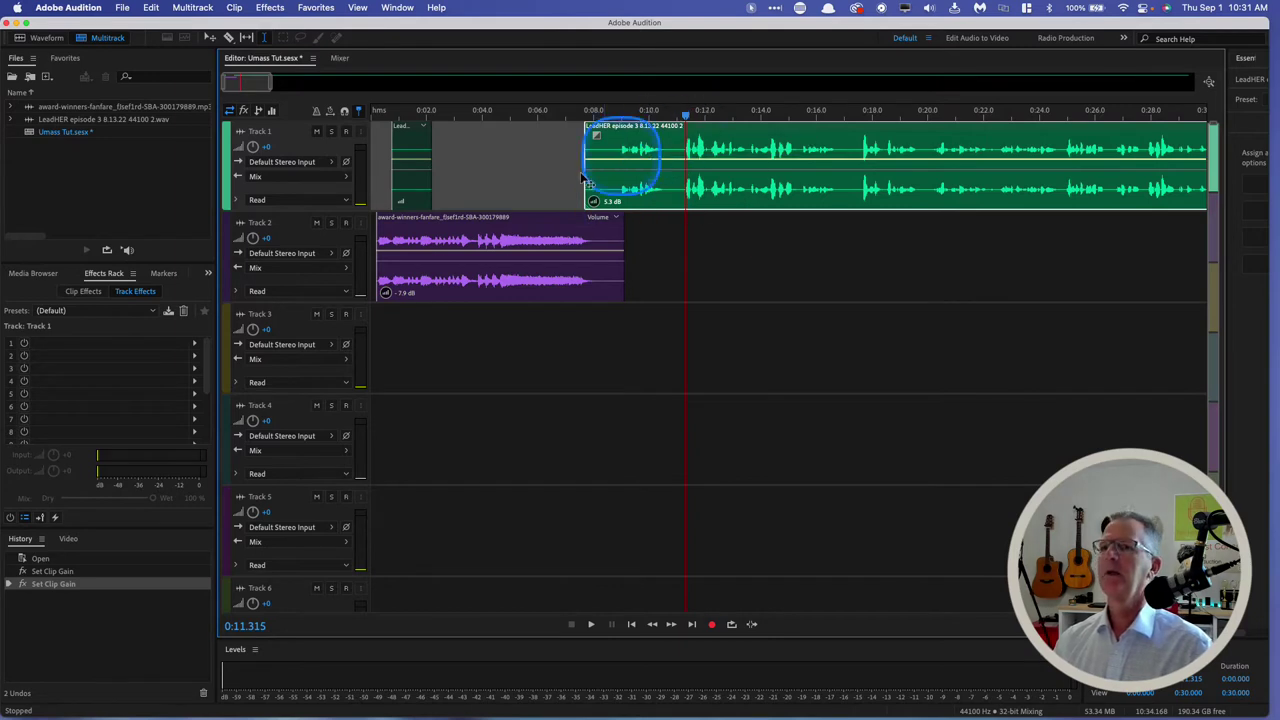
pyautogui.click(40, 38)
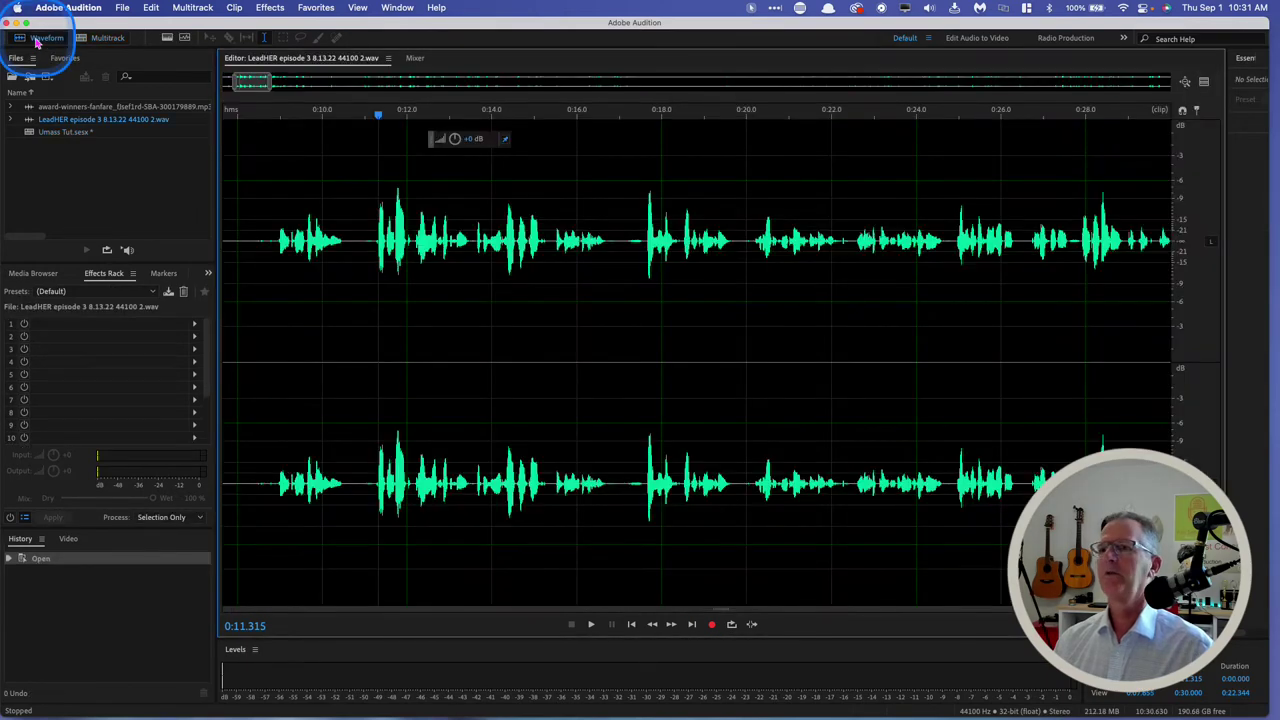
pyautogui.click(107, 38)
pyautogui.click(665, 170)
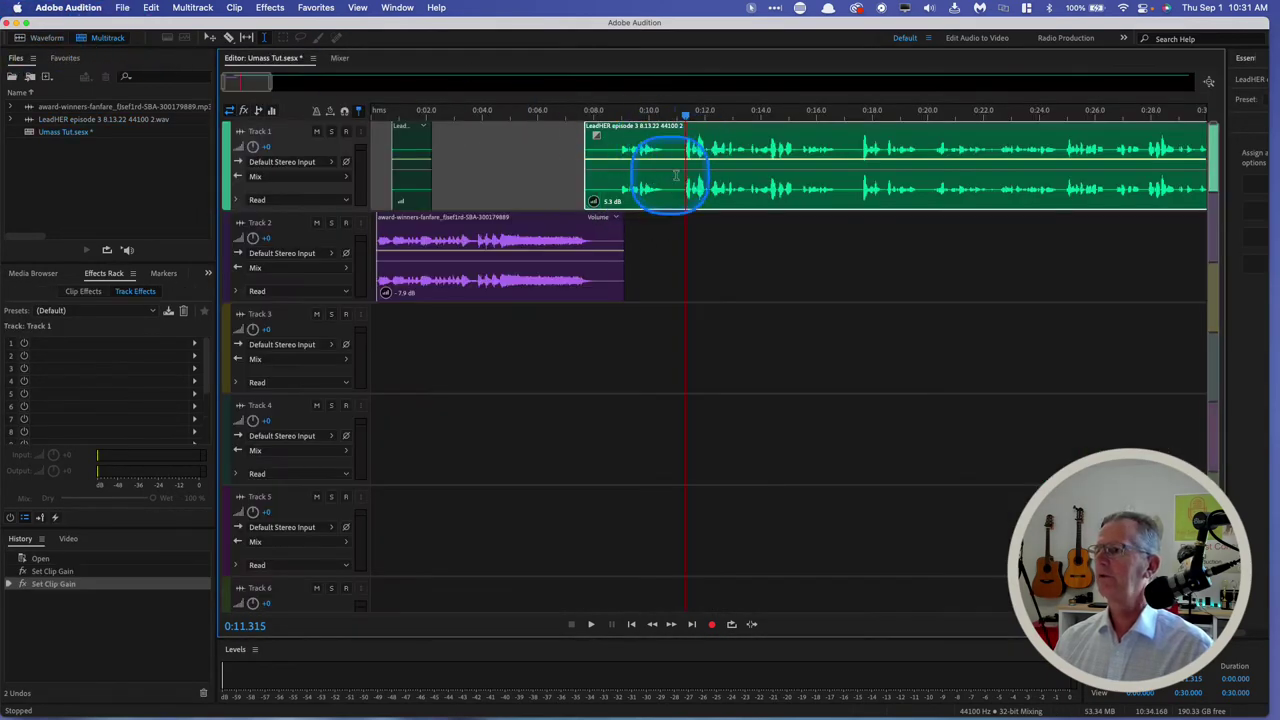
pyautogui.click(46, 38)
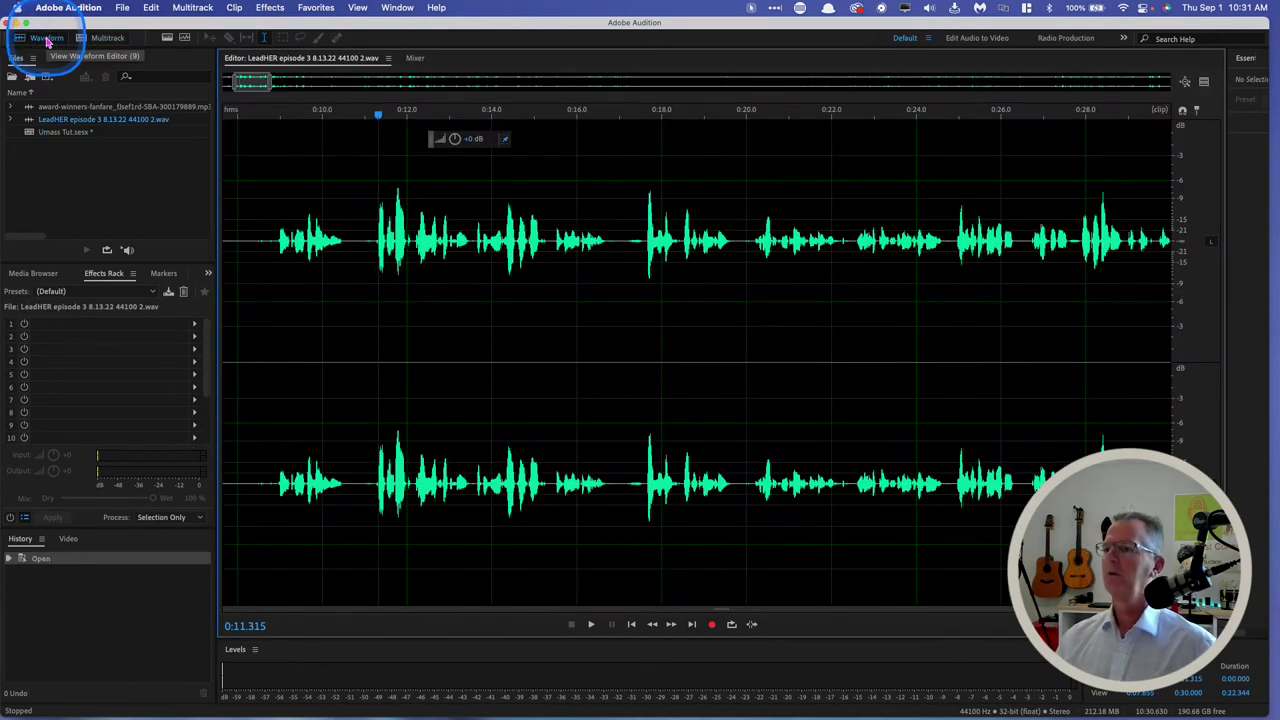
# Play the voice recording from about 0:08.6 to hear its loud peaks and quiet passages before processing
pyautogui.click(262, 190)
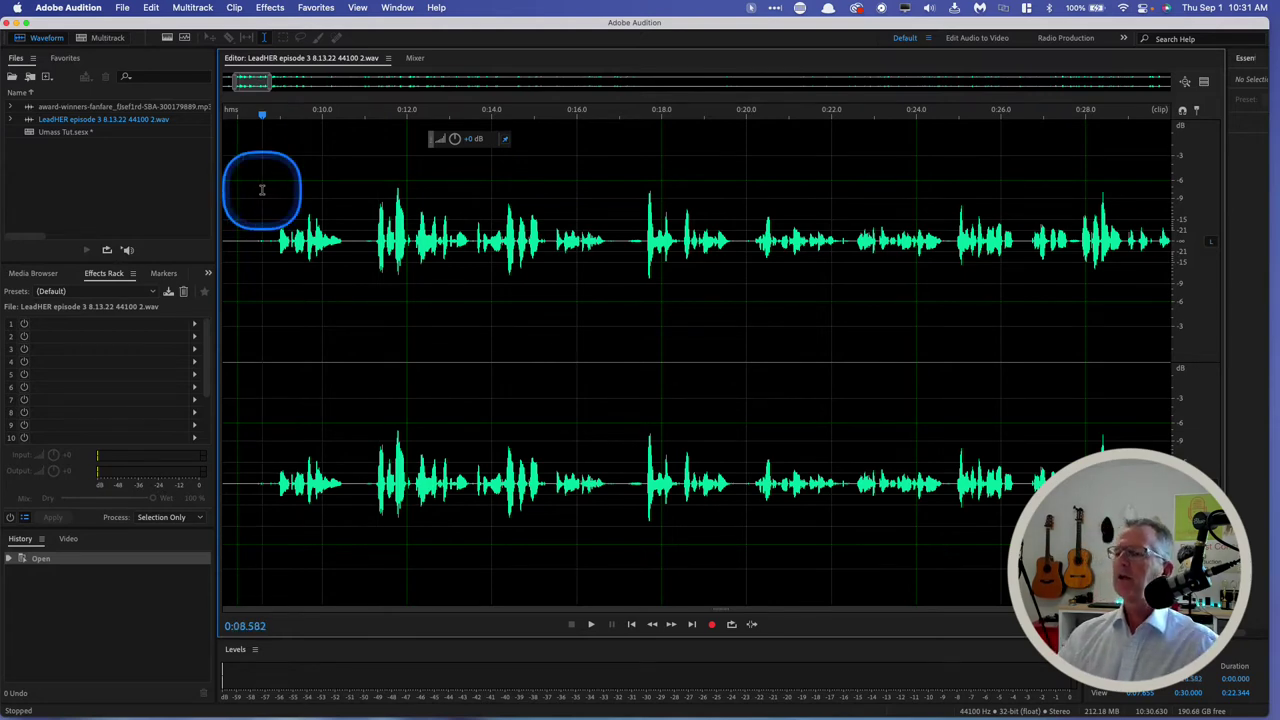
pyautogui.press('space')
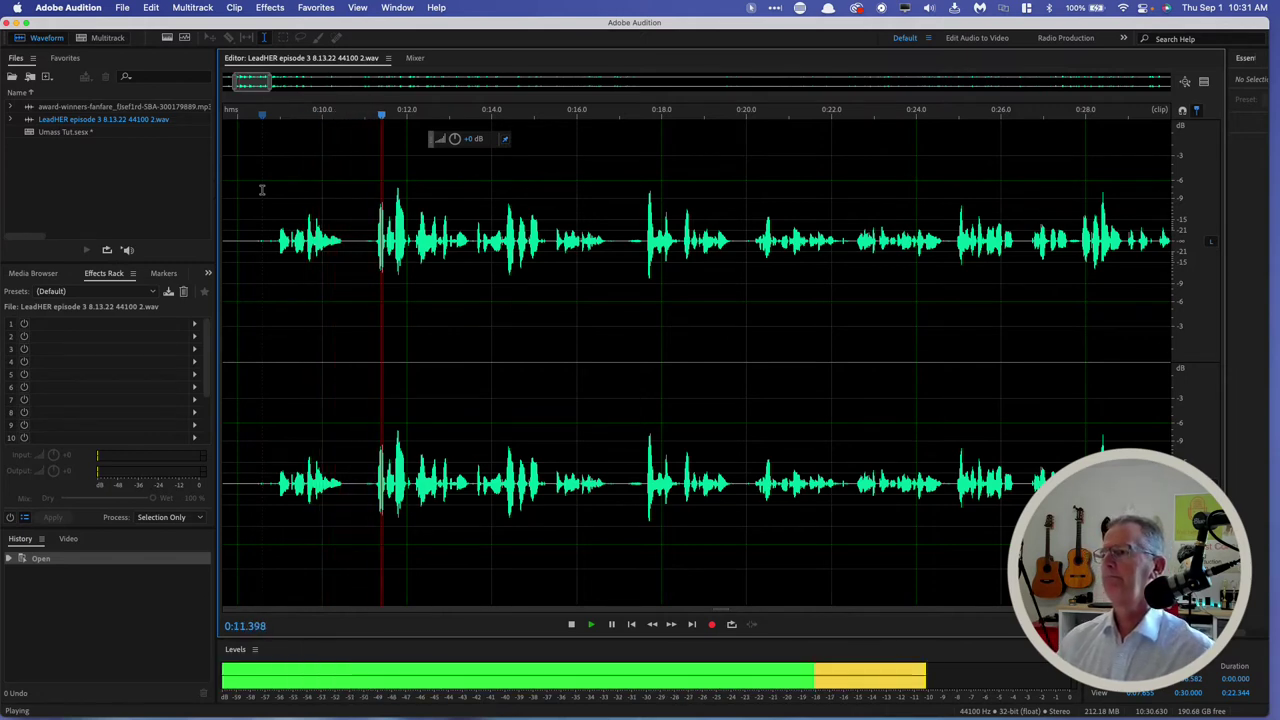
pyautogui.click(486, 200)
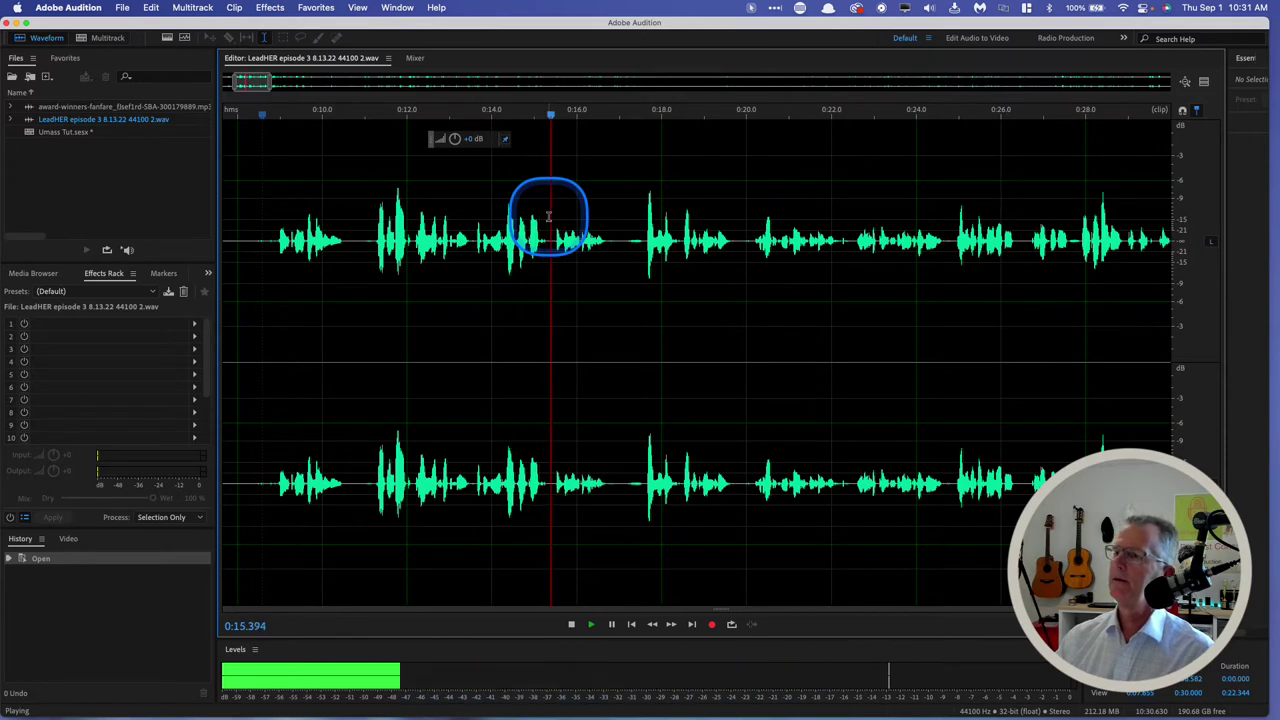
pyautogui.press('space')
pyautogui.click(390, 200)
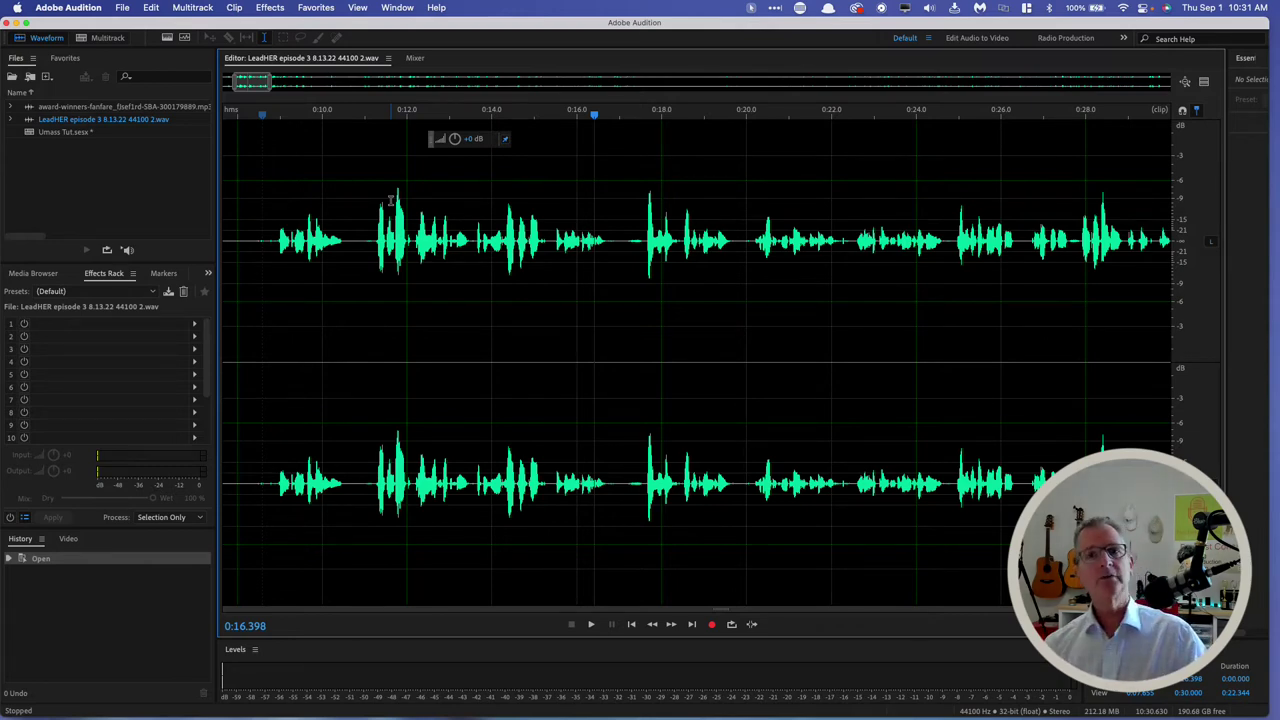
pyautogui.click(567, 237)
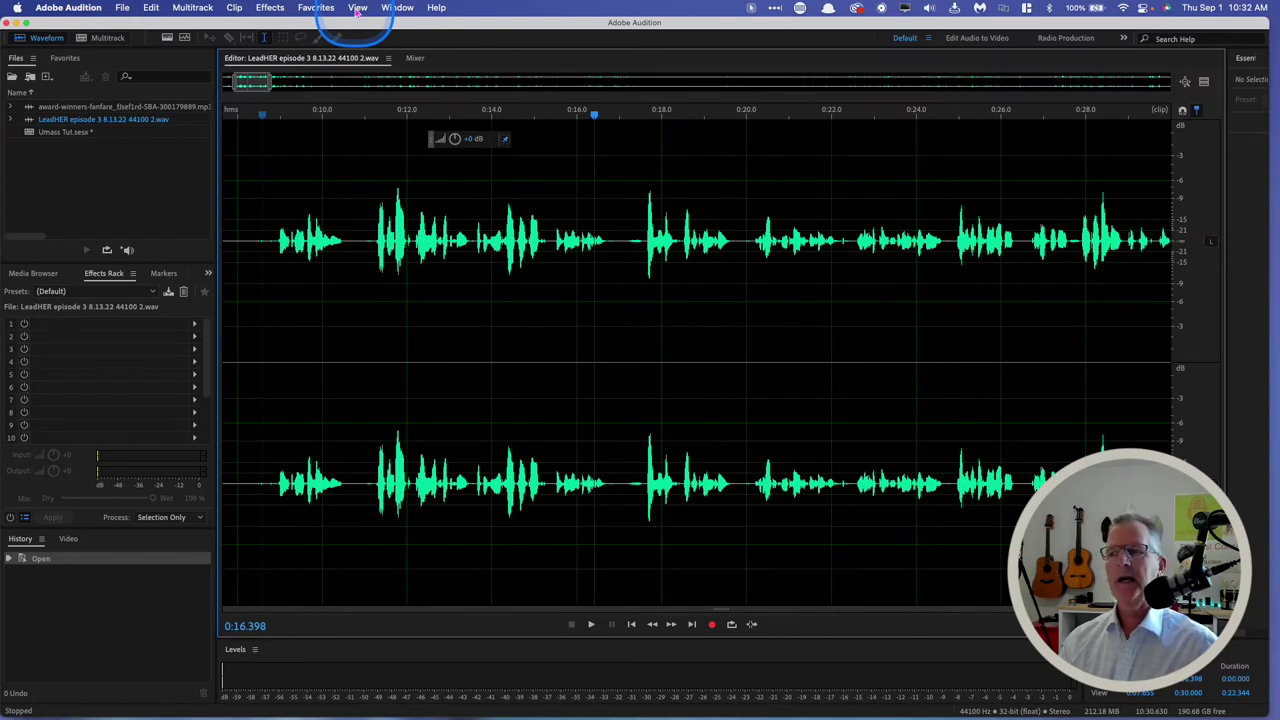
# Add the Single-band Compressor effect with a threshold of -23.5 dB and an output gain of 15.2 dB
pyautogui.click(270, 8)
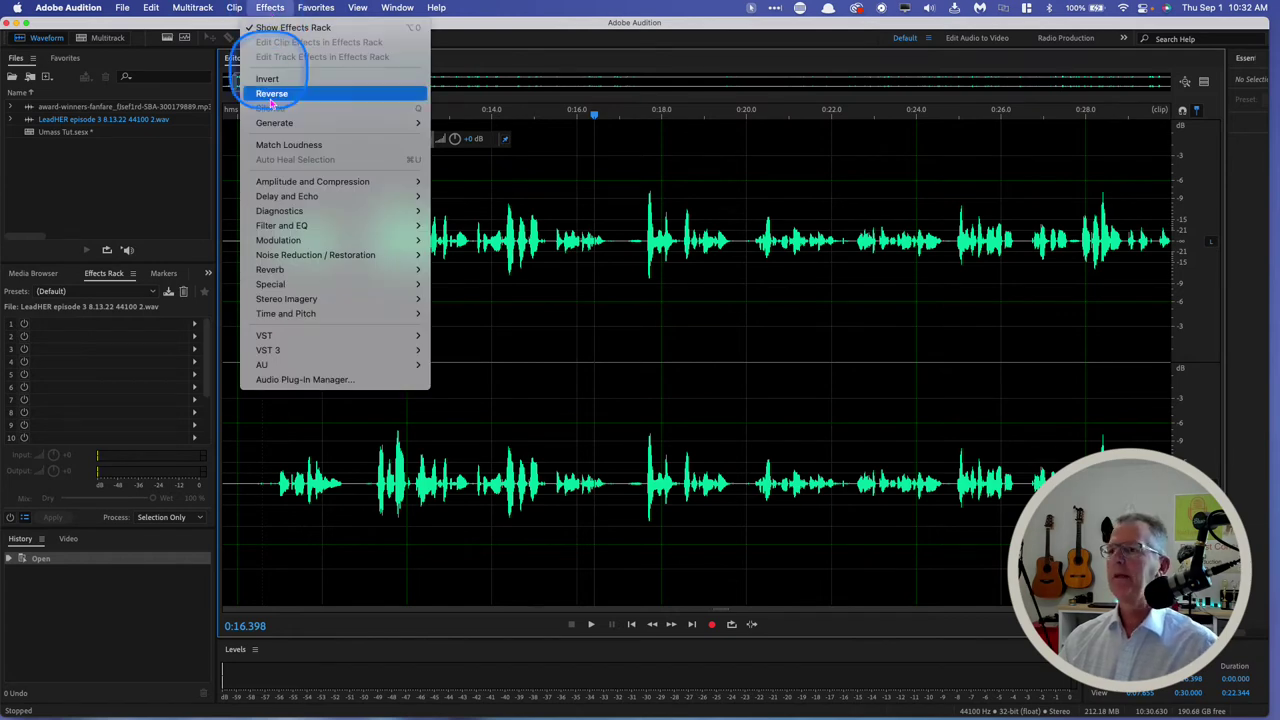
pyautogui.moveTo(265, 181)
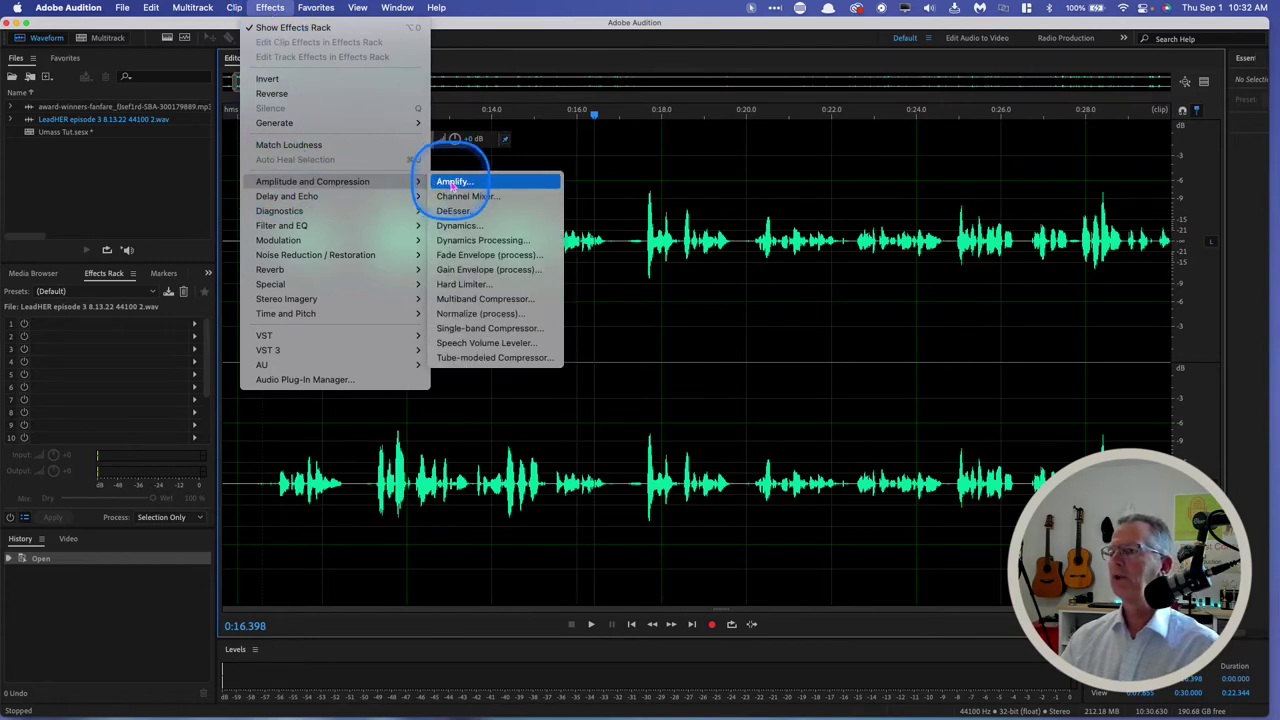
pyautogui.click(458, 328)
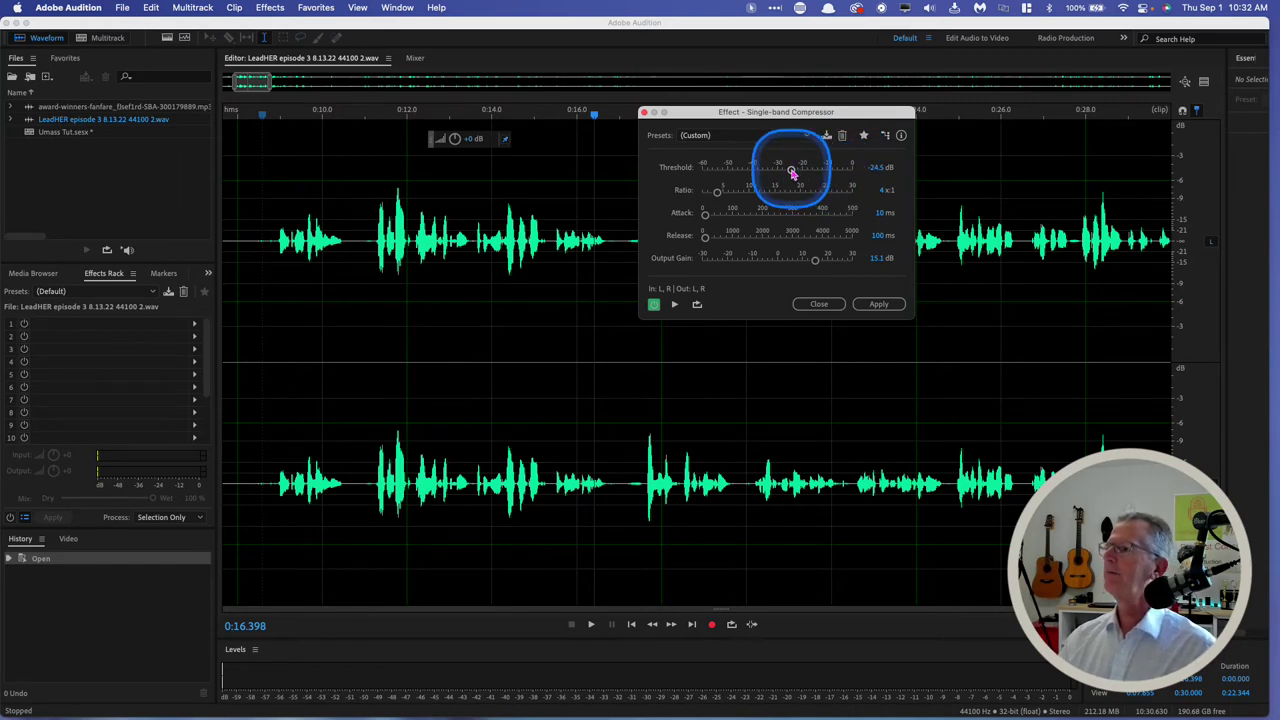
pyautogui.moveTo(792, 172); pyautogui.dragTo(795, 175)
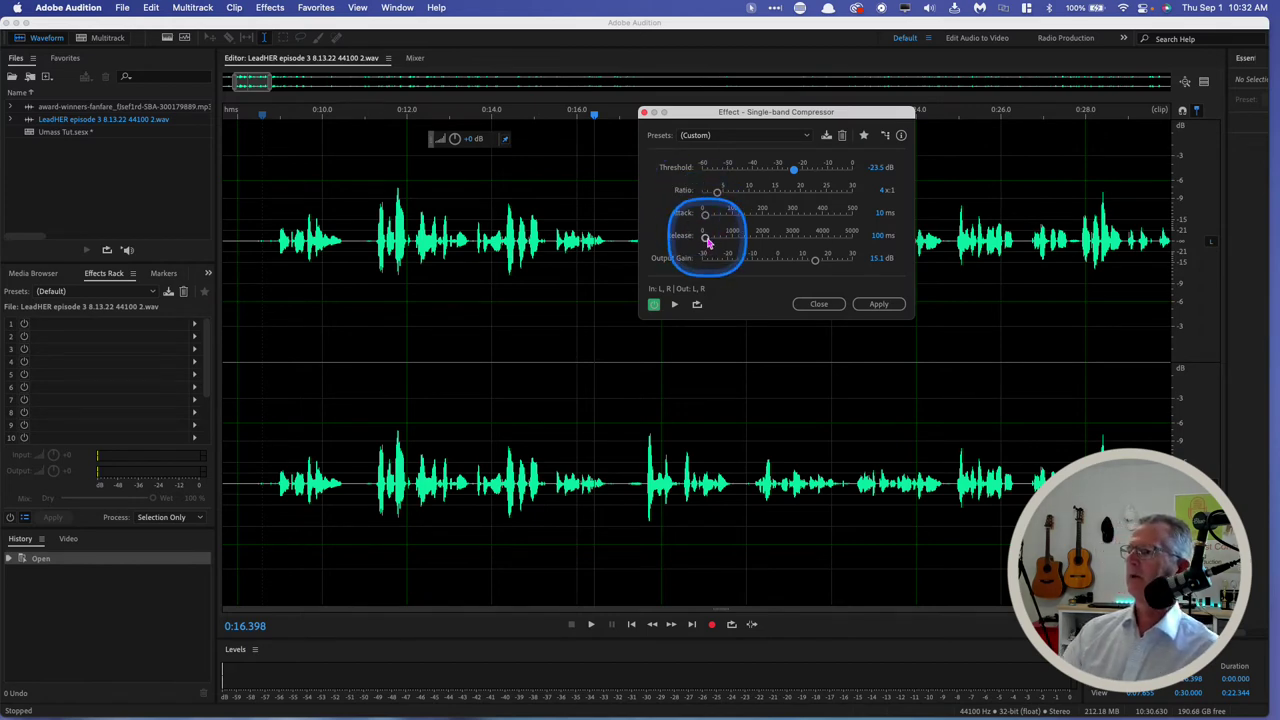
pyautogui.click(815, 261)
pyautogui.moveTo(815, 261); pyautogui.dragTo(815, 264)
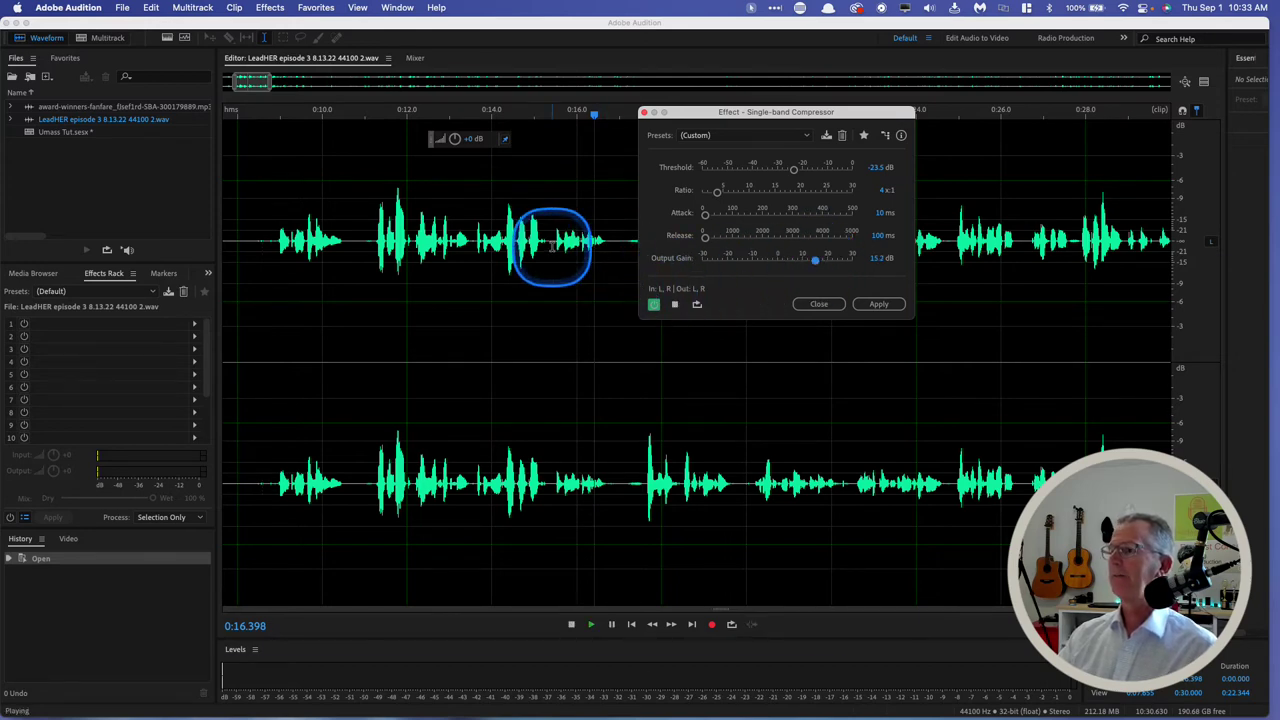
# Preview the voice recording while switching the compressor on and off to compare processed and unprocessed sound
pyautogui.click(674, 304)
pyautogui.click(653, 304)
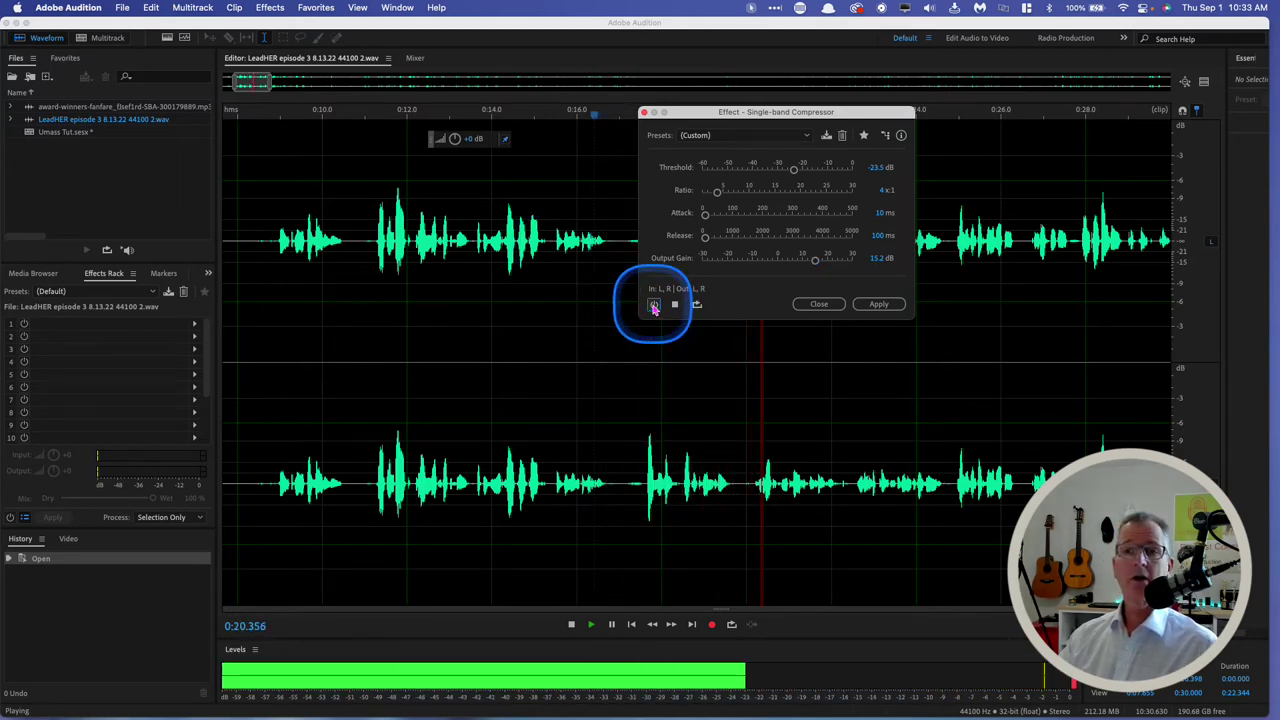
pyautogui.click(653, 304)
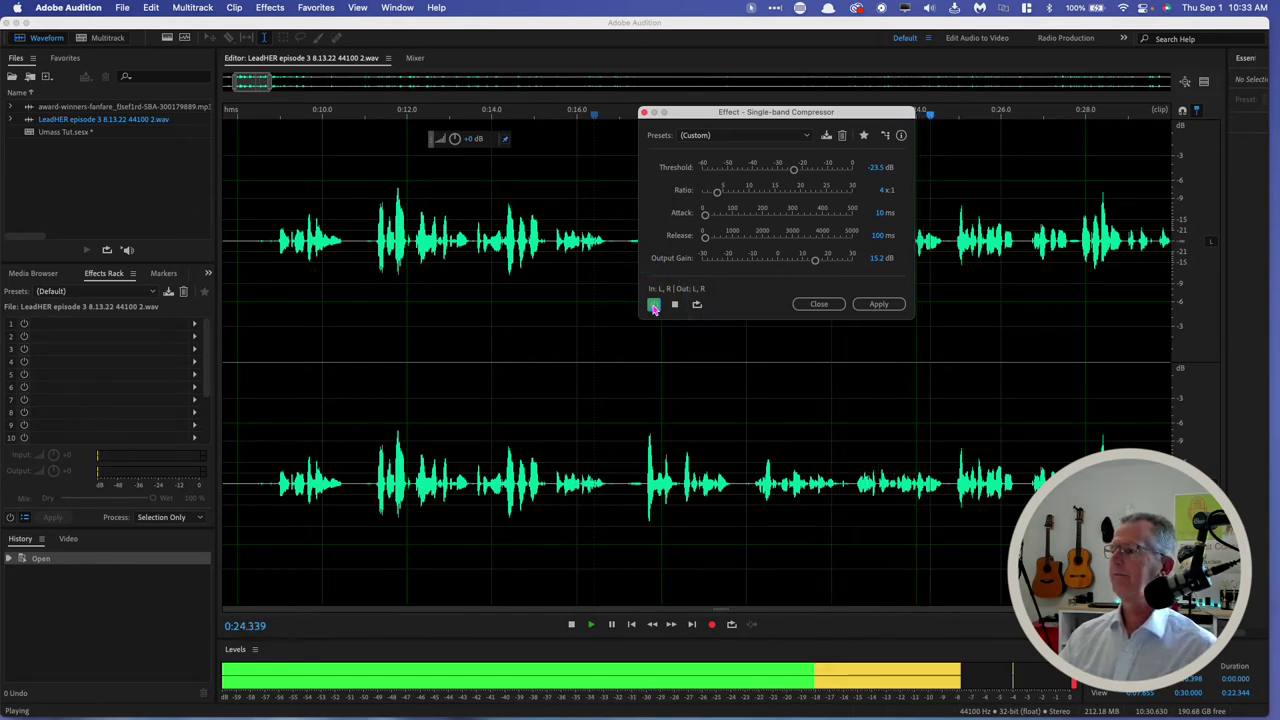
pyautogui.click(653, 304)
pyautogui.click(653, 304)
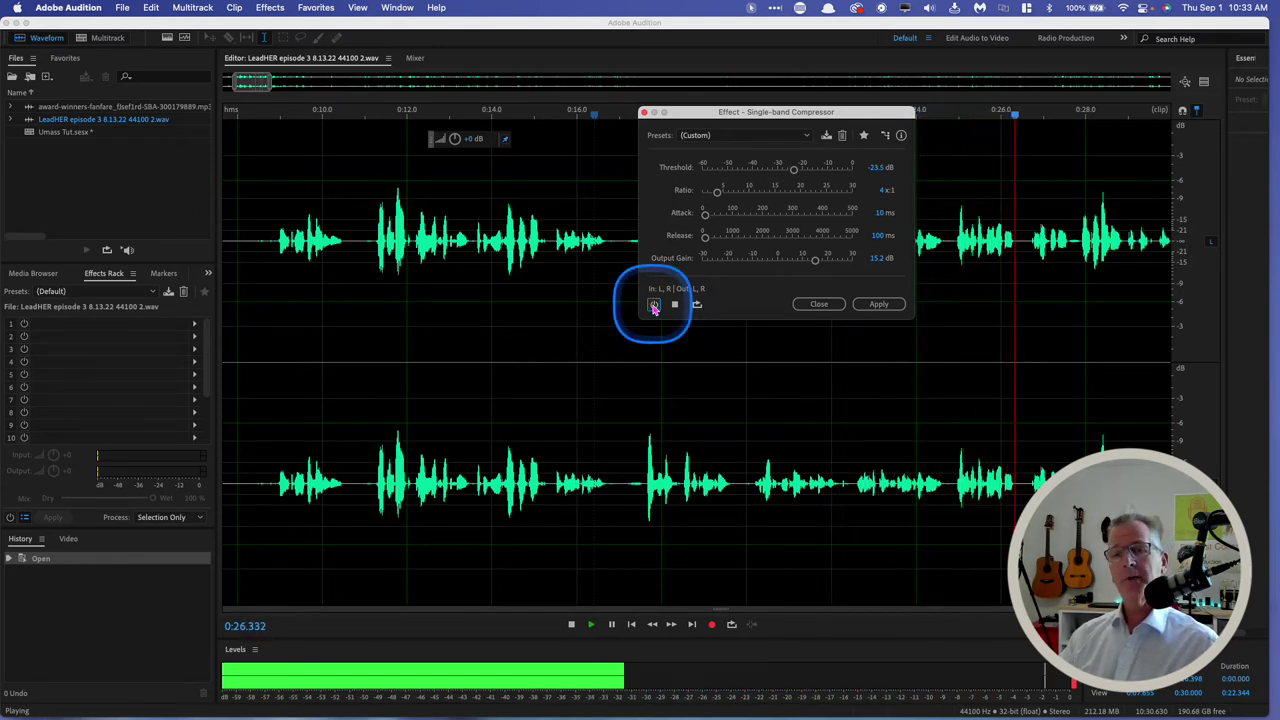
pyautogui.press('space')
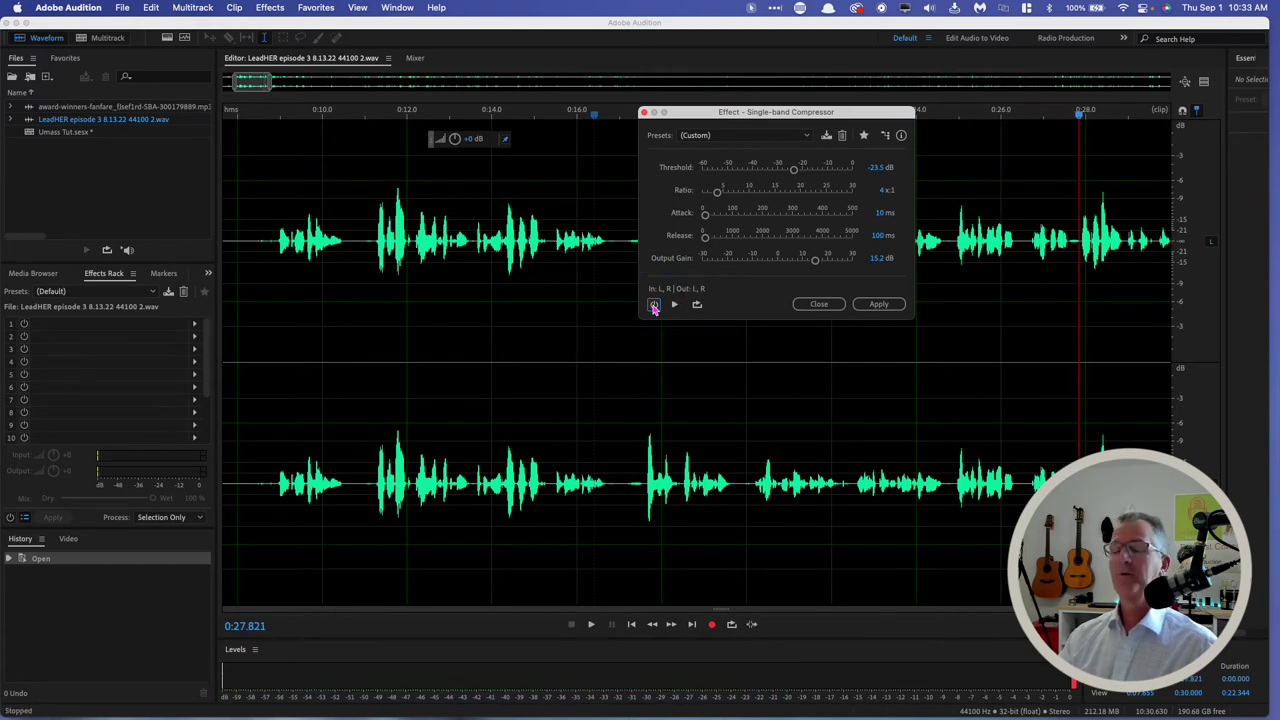
# Switch the compressor back on and apply it to the voice recording
pyautogui.click(653, 304)
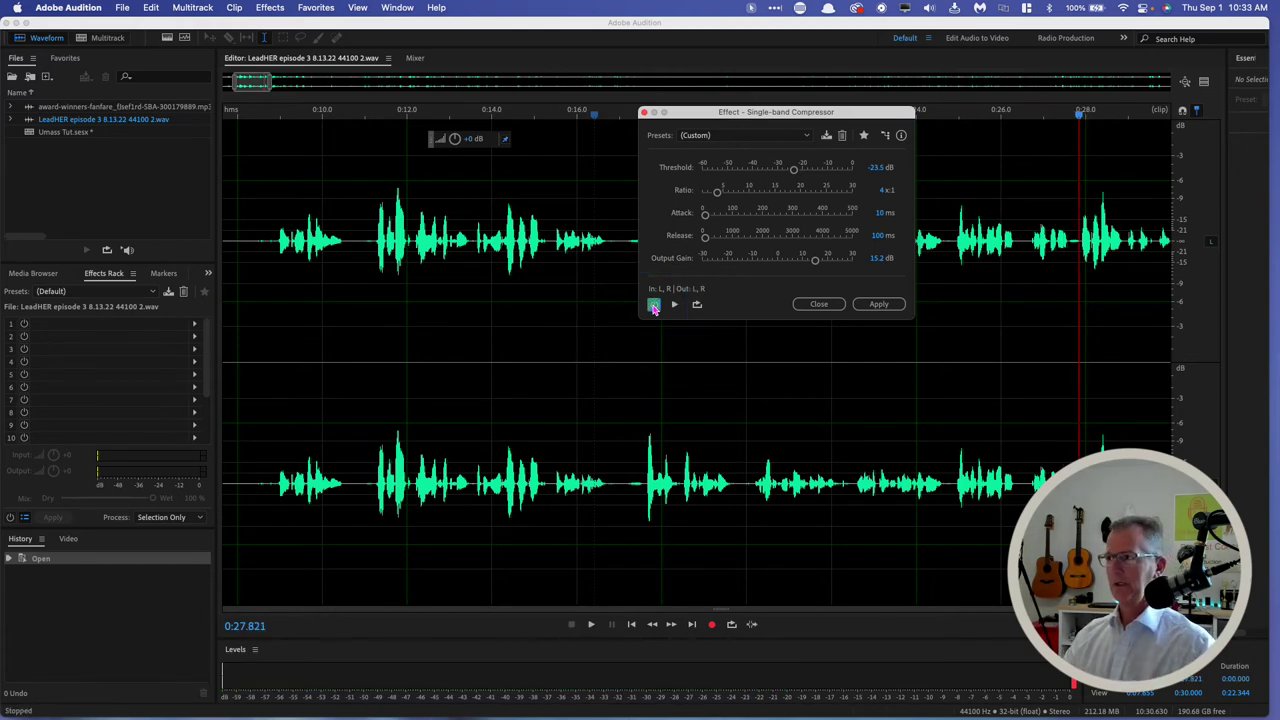
pyautogui.click(879, 305)
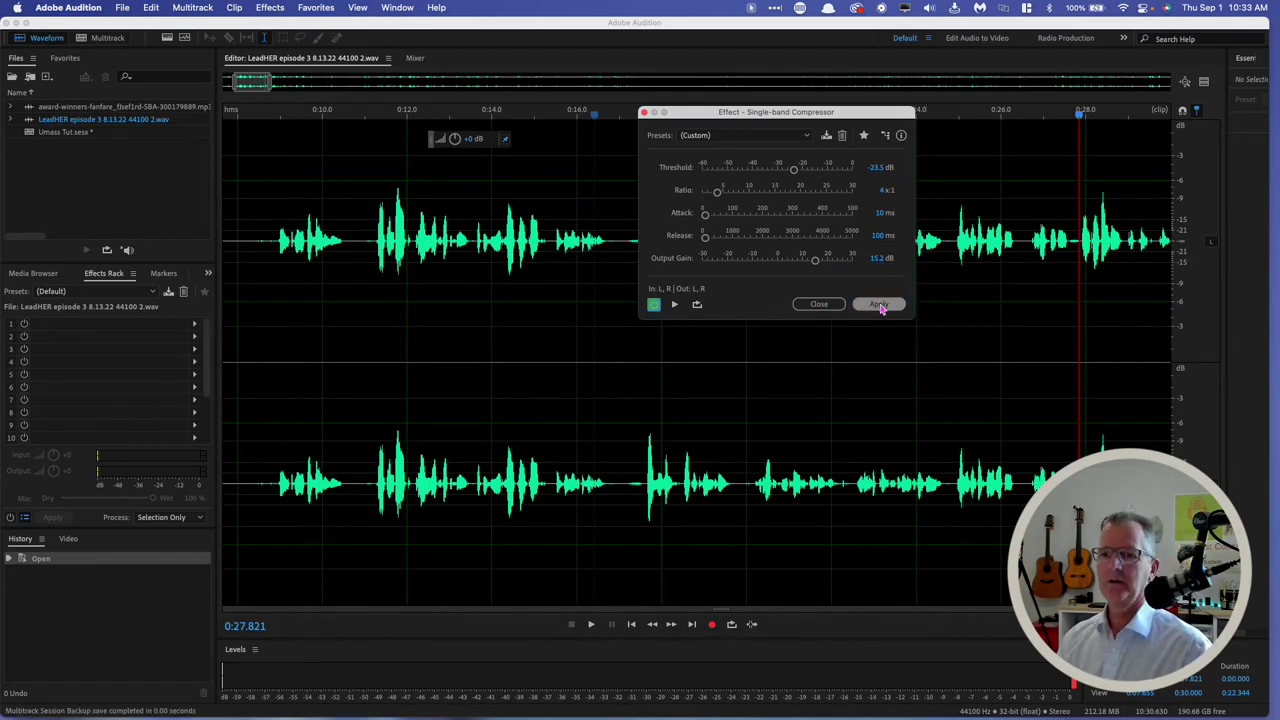
pyautogui.click(879, 305)
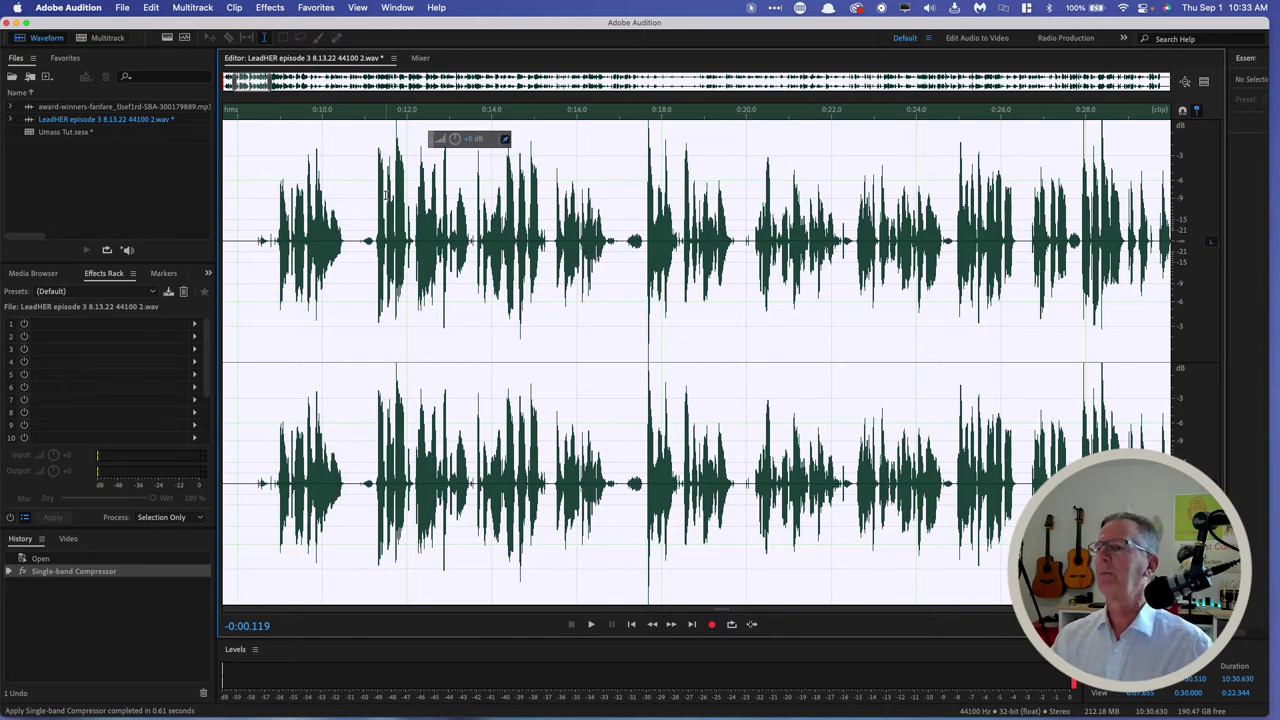
# Play the compressed voice recording from about 0:08.7 and check its levels
pyautogui.click(268, 183)
pyautogui.press('space')
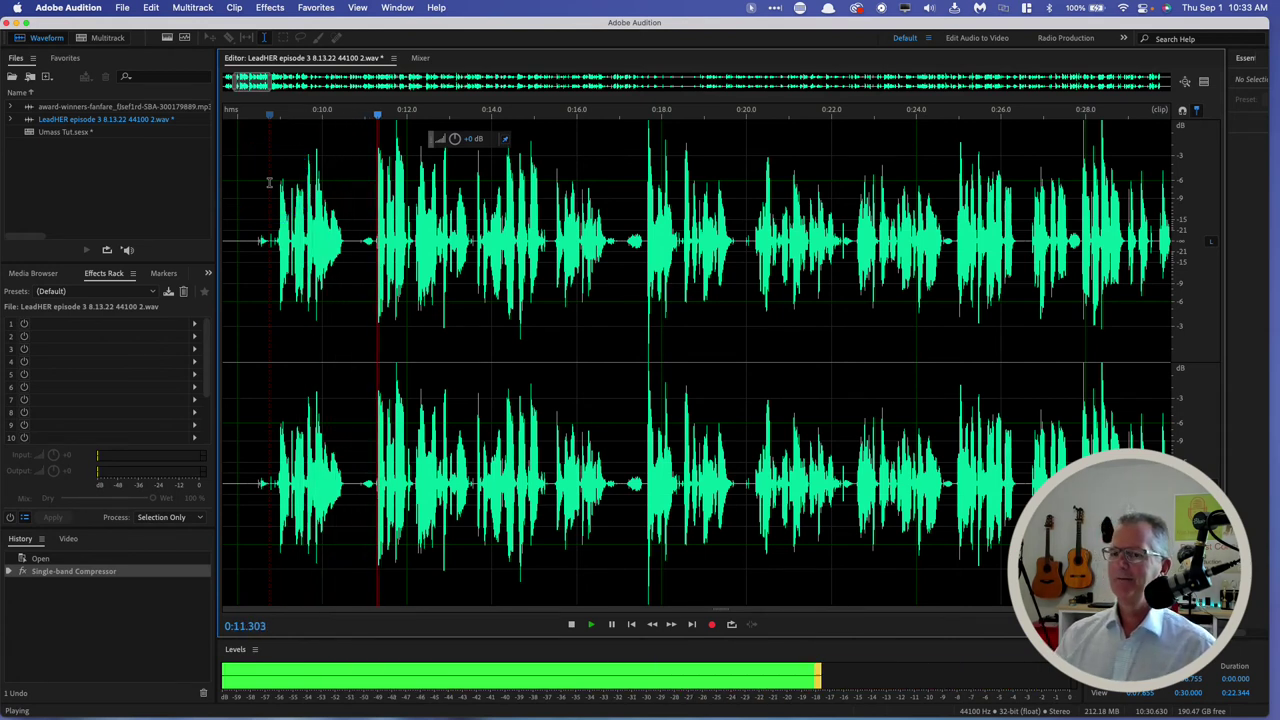
pyautogui.click(458, 288)
pyautogui.press('space')
pyautogui.click(980, 692)
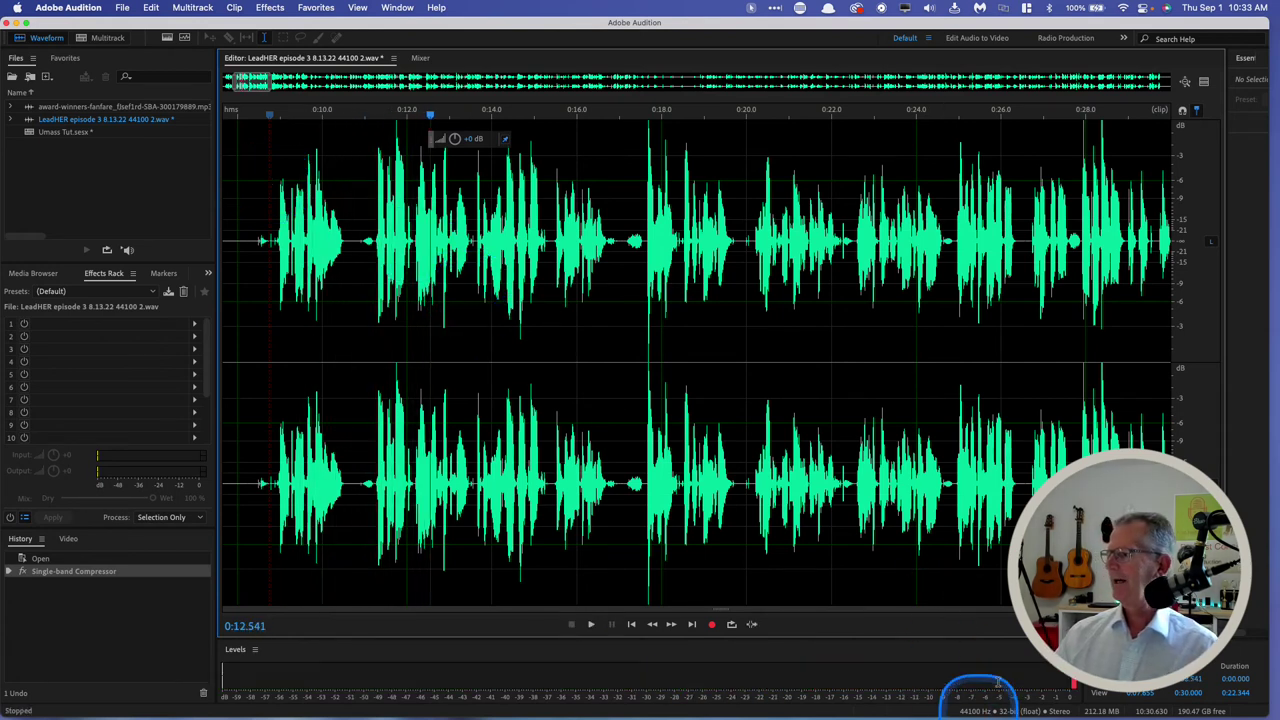
# Replay the compressed voice recording from about 0:11.0 and check its peak levels
pyautogui.click(365, 171)
pyautogui.press('space')
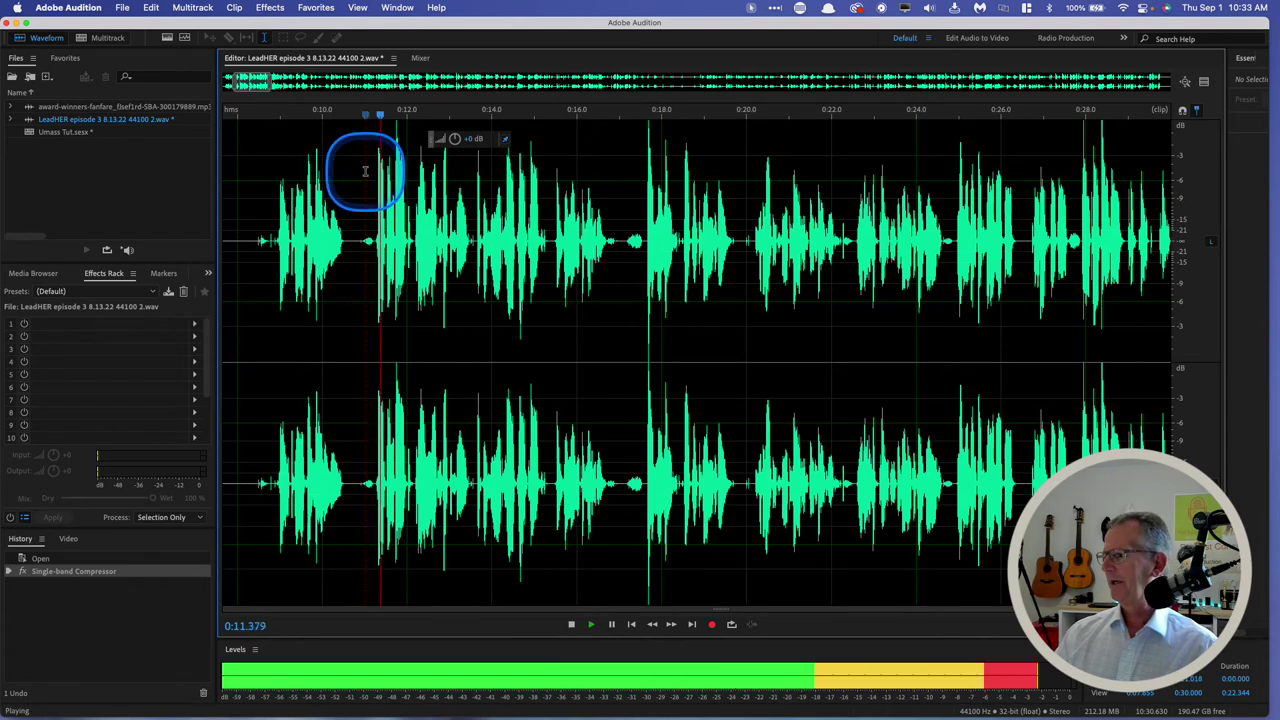
pyautogui.press('space')
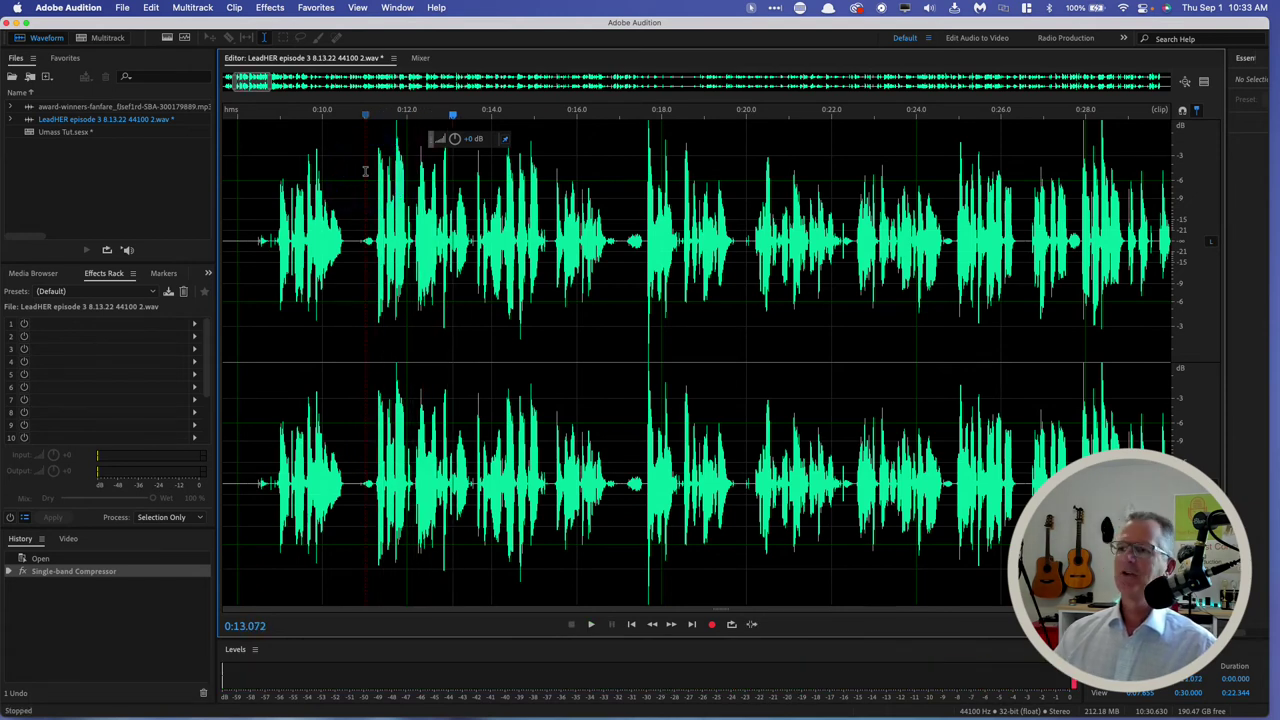
pyautogui.click(365, 171)
pyautogui.press('space')
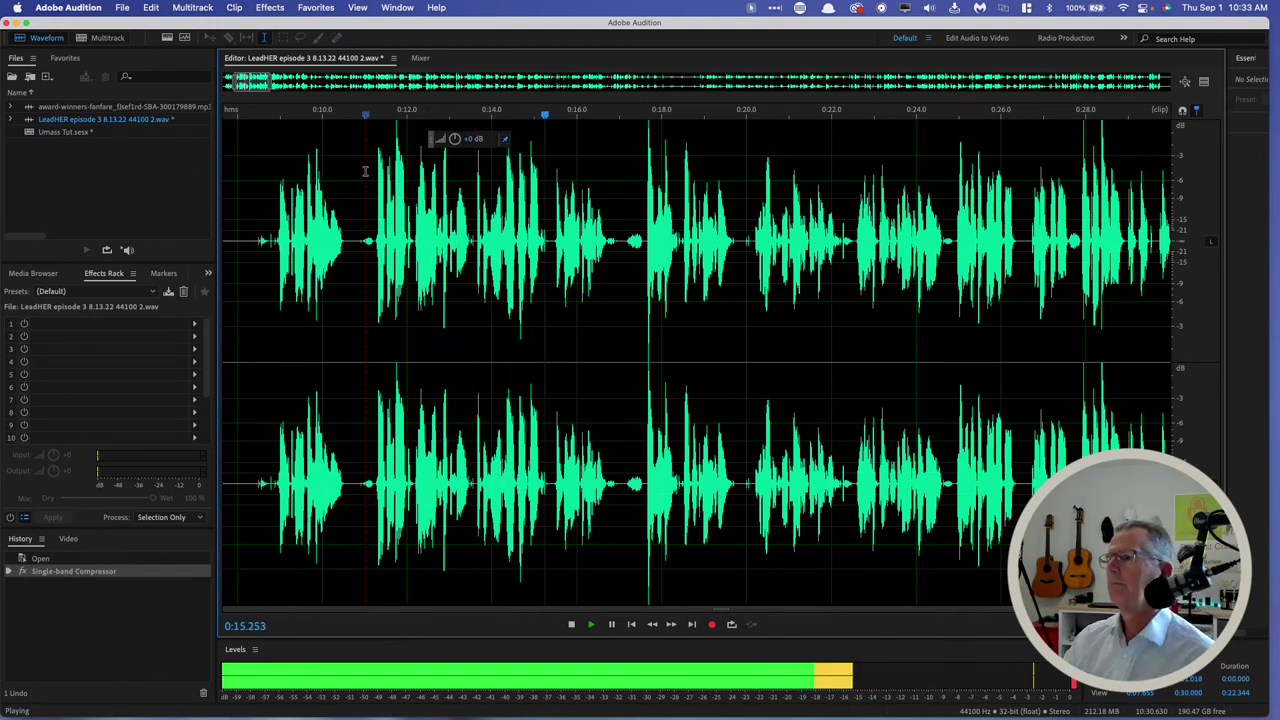
pyautogui.press('space')
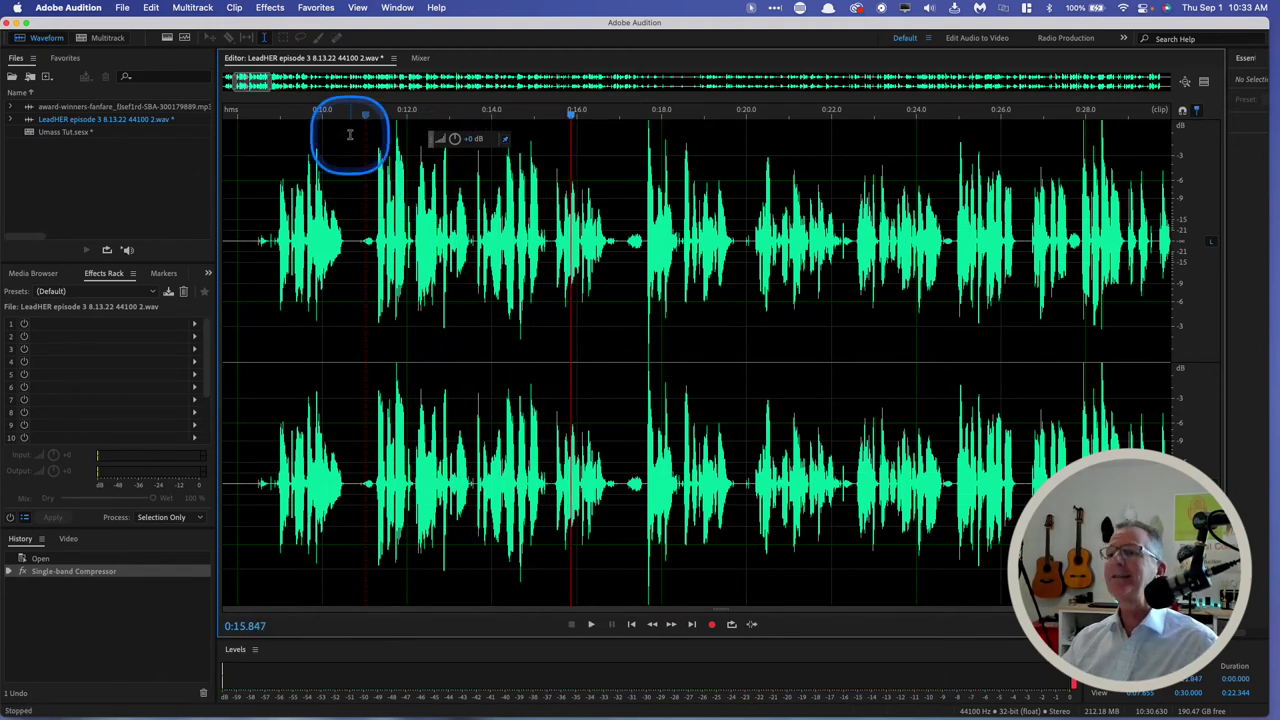
# Apply the Hard Limiter effect to the voice recording with a maximum amplitude of -10.1 dB
pyautogui.click(271, 8)
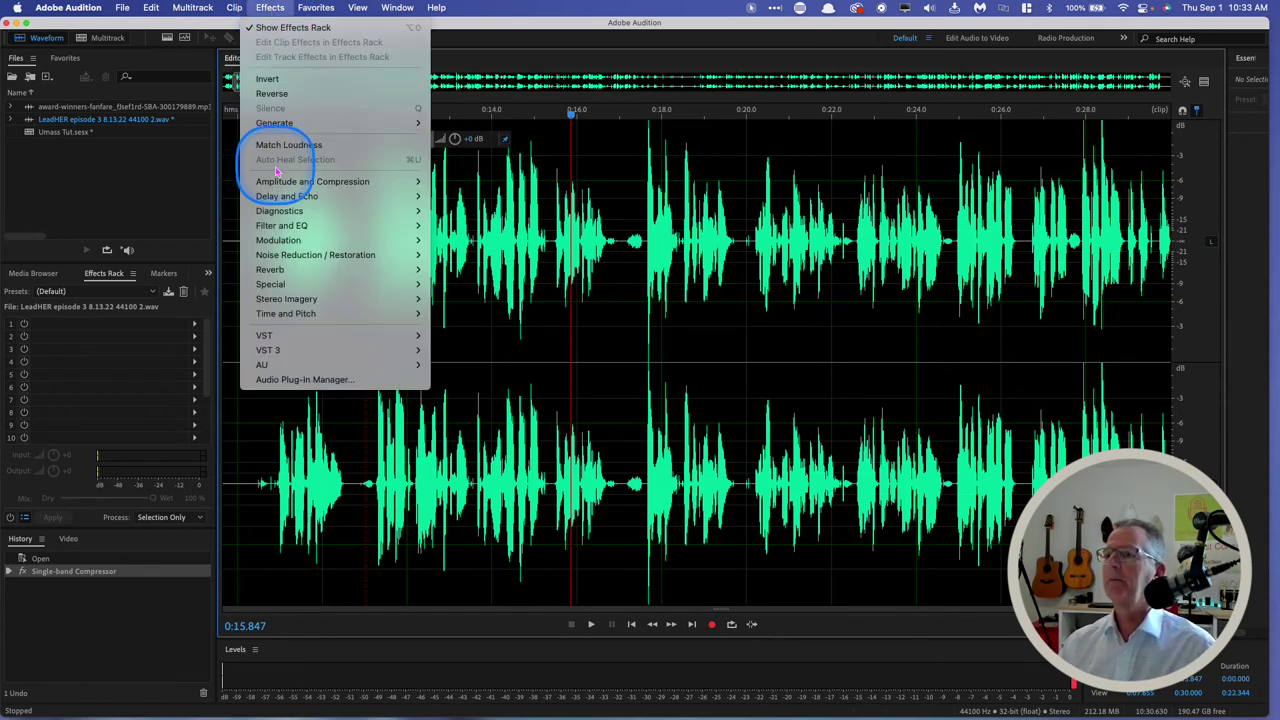
pyautogui.moveTo(285, 182)
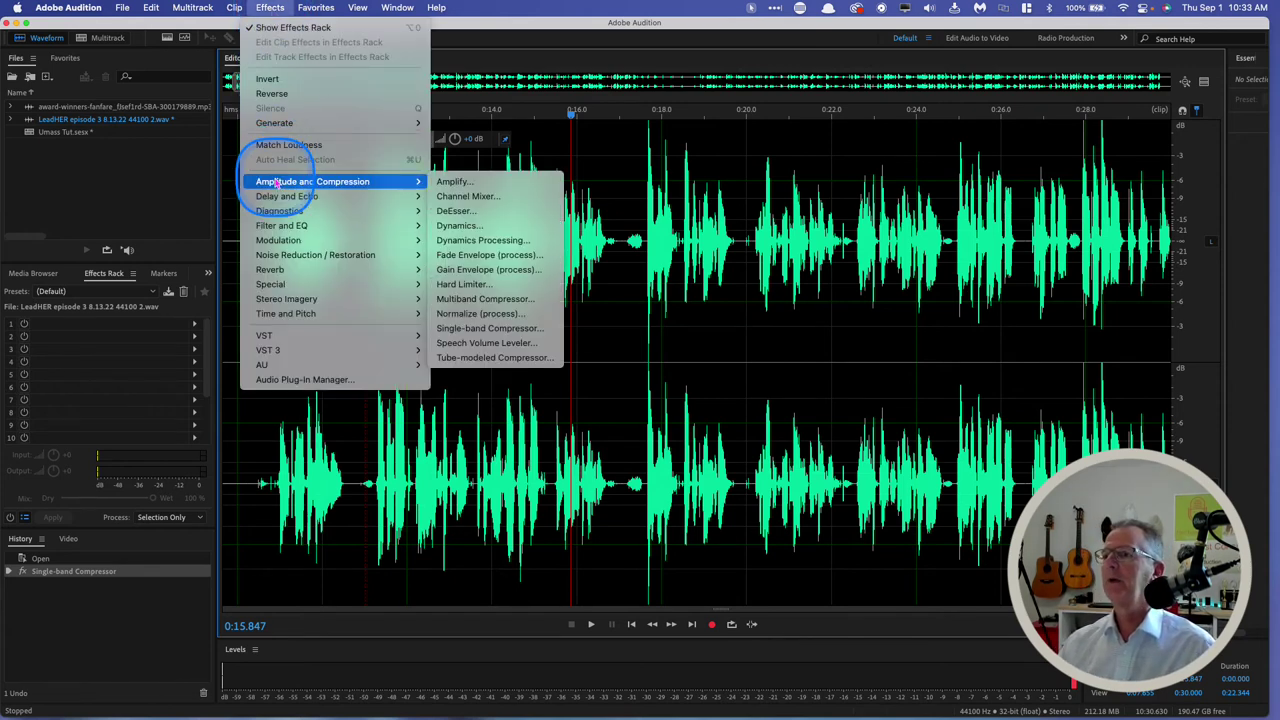
pyautogui.click(463, 286)
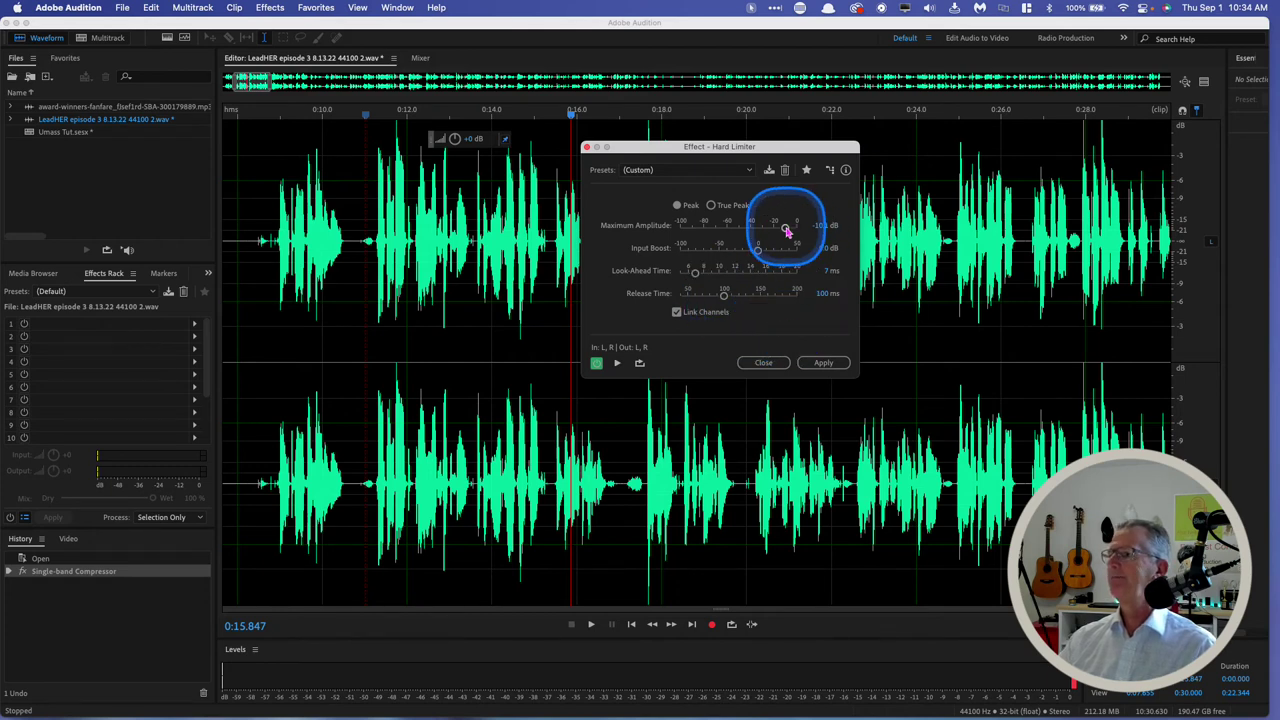
pyautogui.click(822, 363)
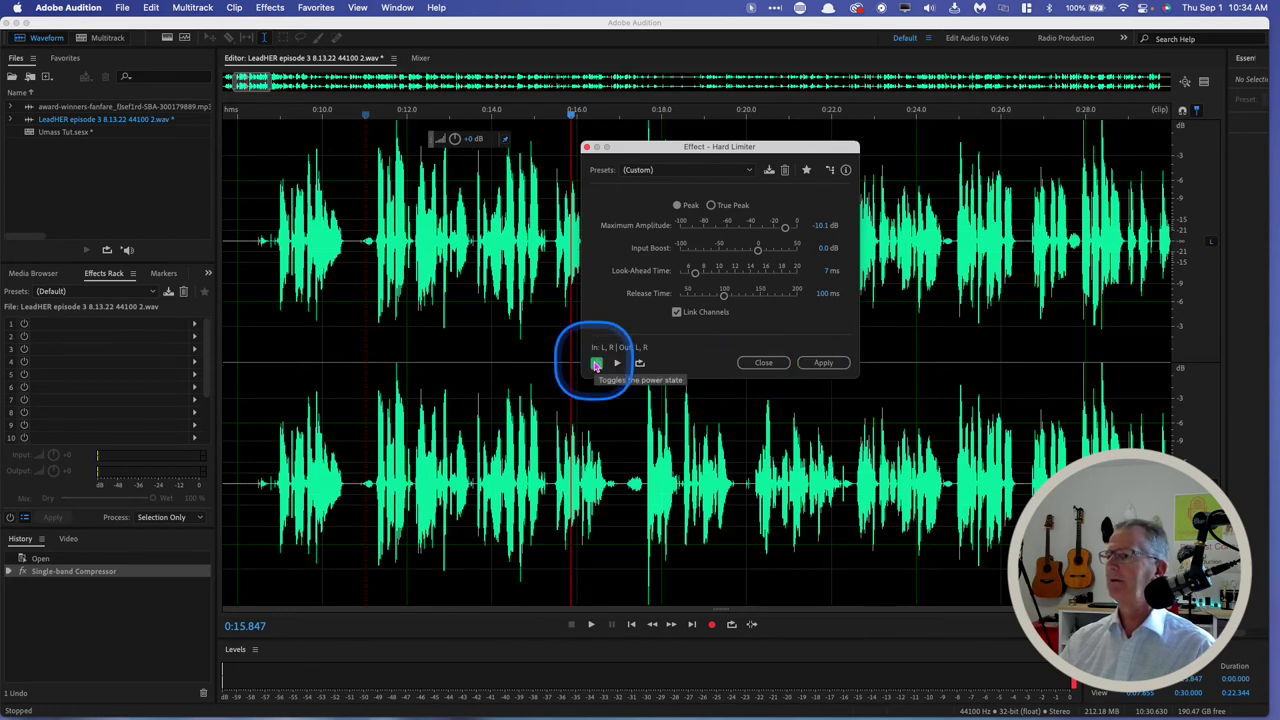
pyautogui.click(822, 363)
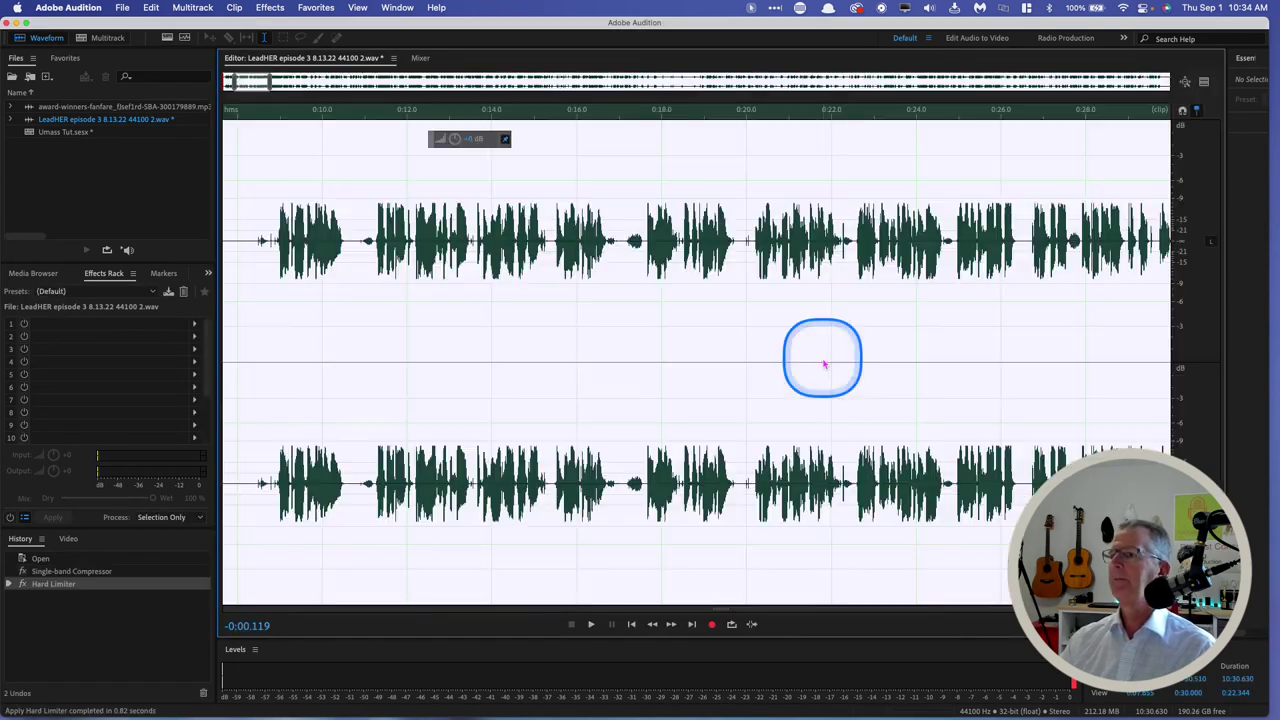
# Play the limited voice recording from about 0:11.0 and check its levels
pyautogui.click(364, 174)
pyautogui.press('space')
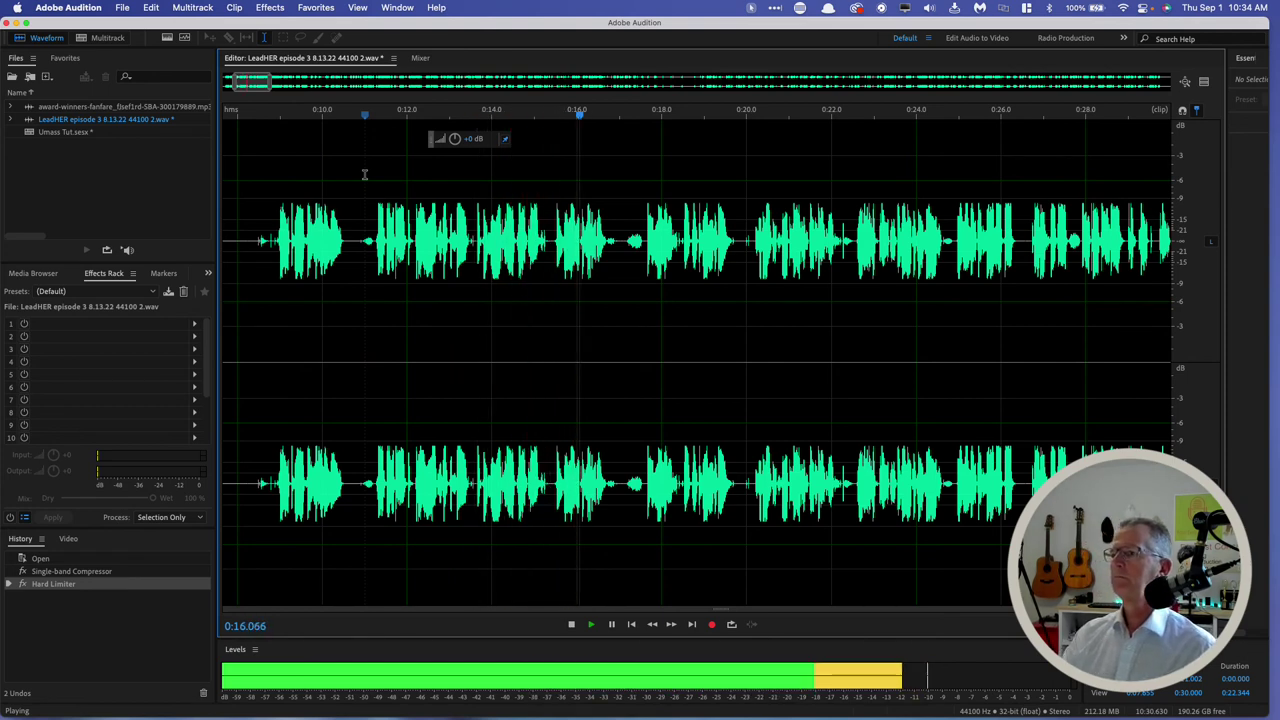
pyautogui.press('space')
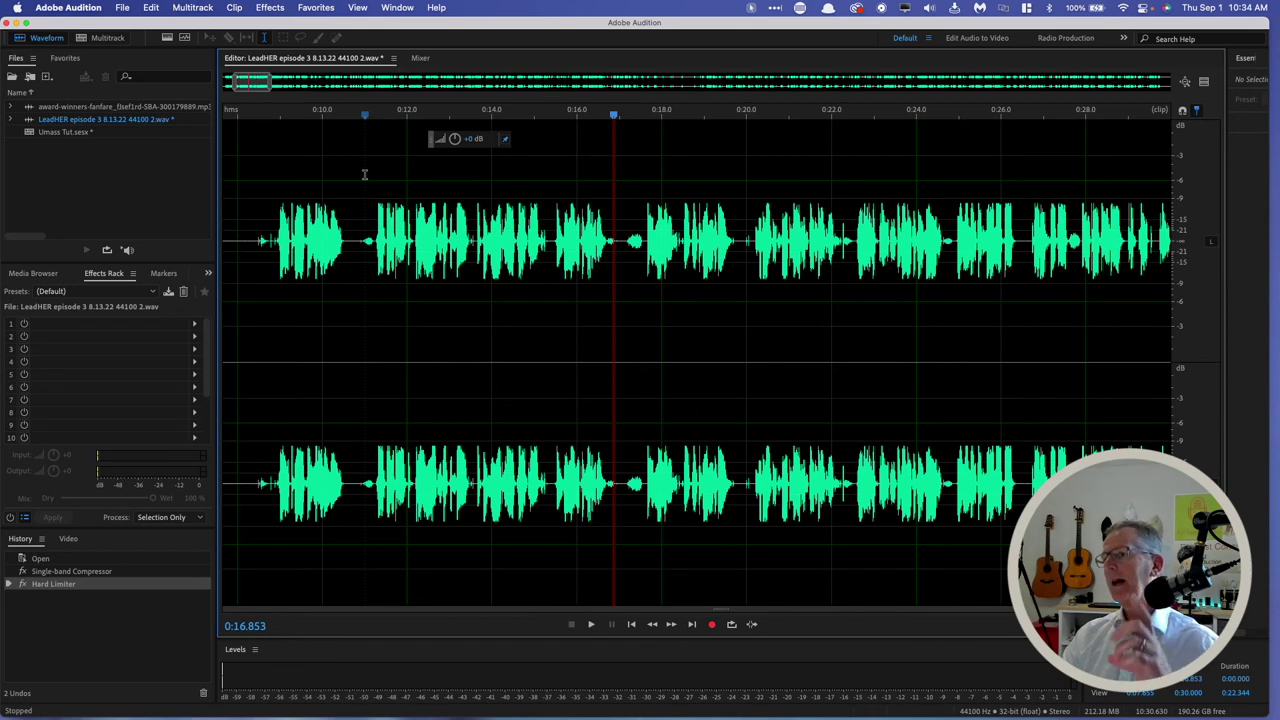
pyautogui.press('space')
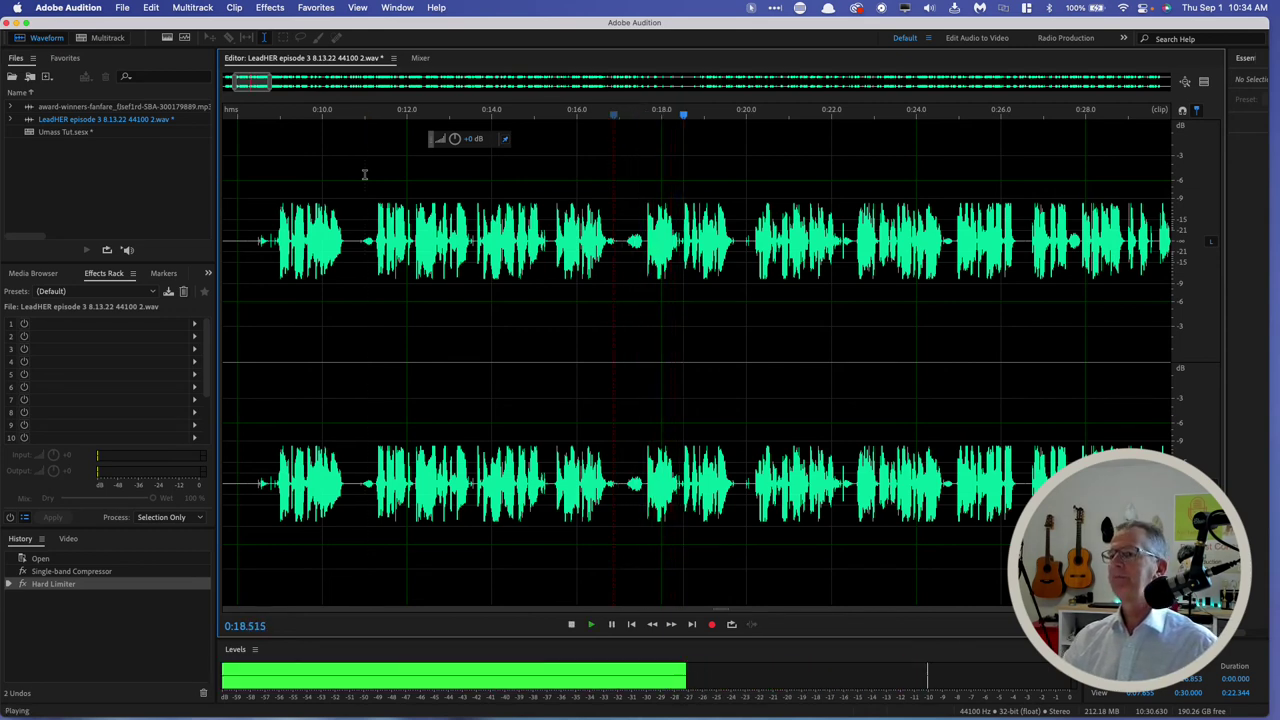
pyautogui.press('space')
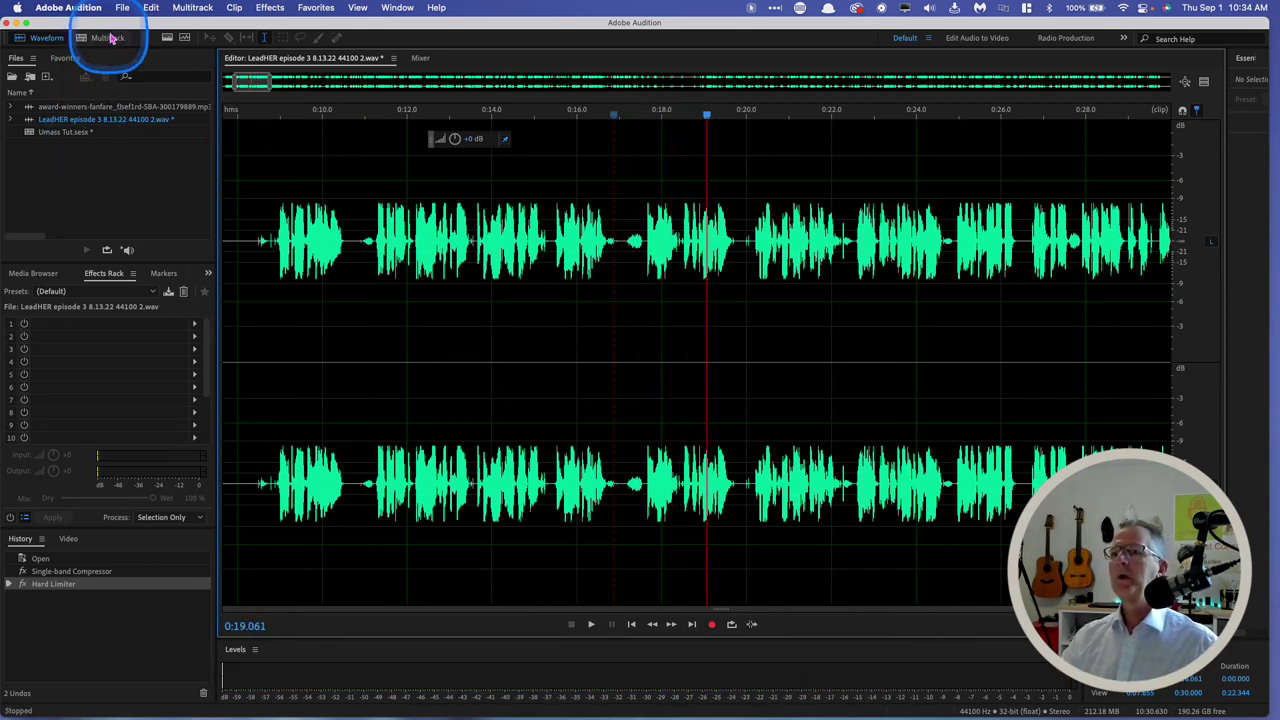
# Switch to the multitrack session and play the mix briefly from about 0:08.8, where the voice comes in
pyautogui.click(108, 38)
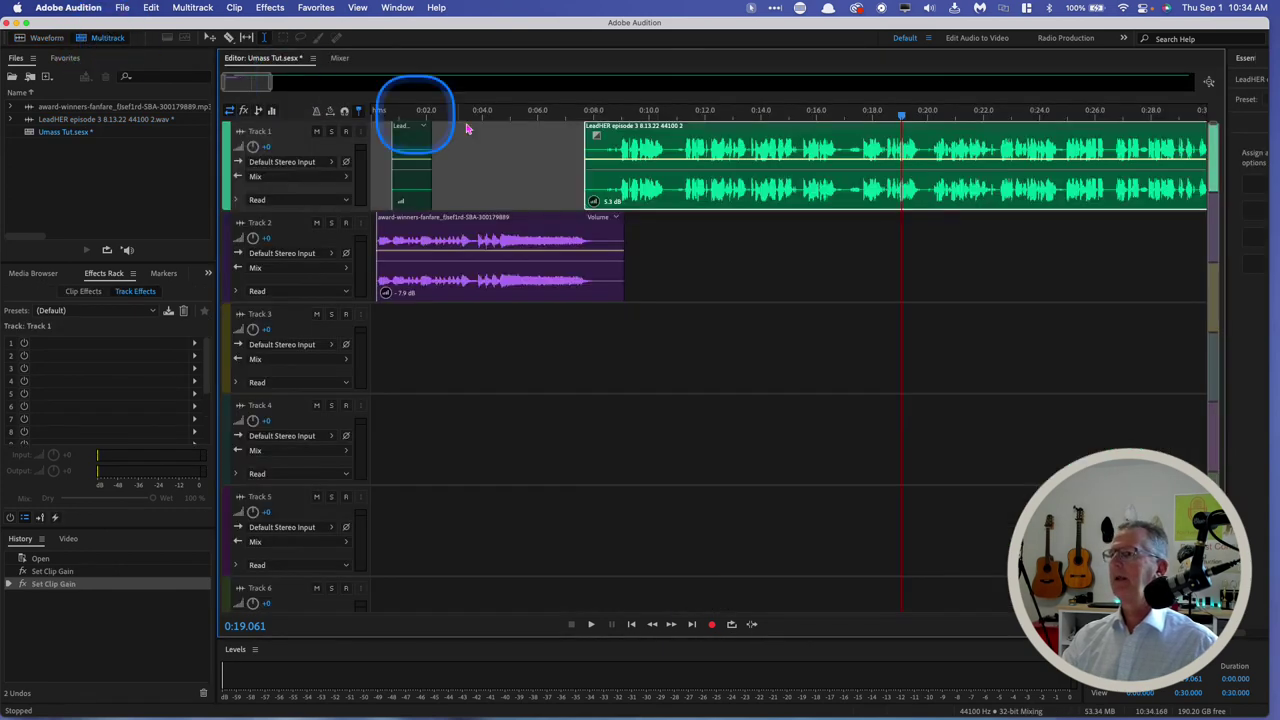
pyautogui.click(614, 140)
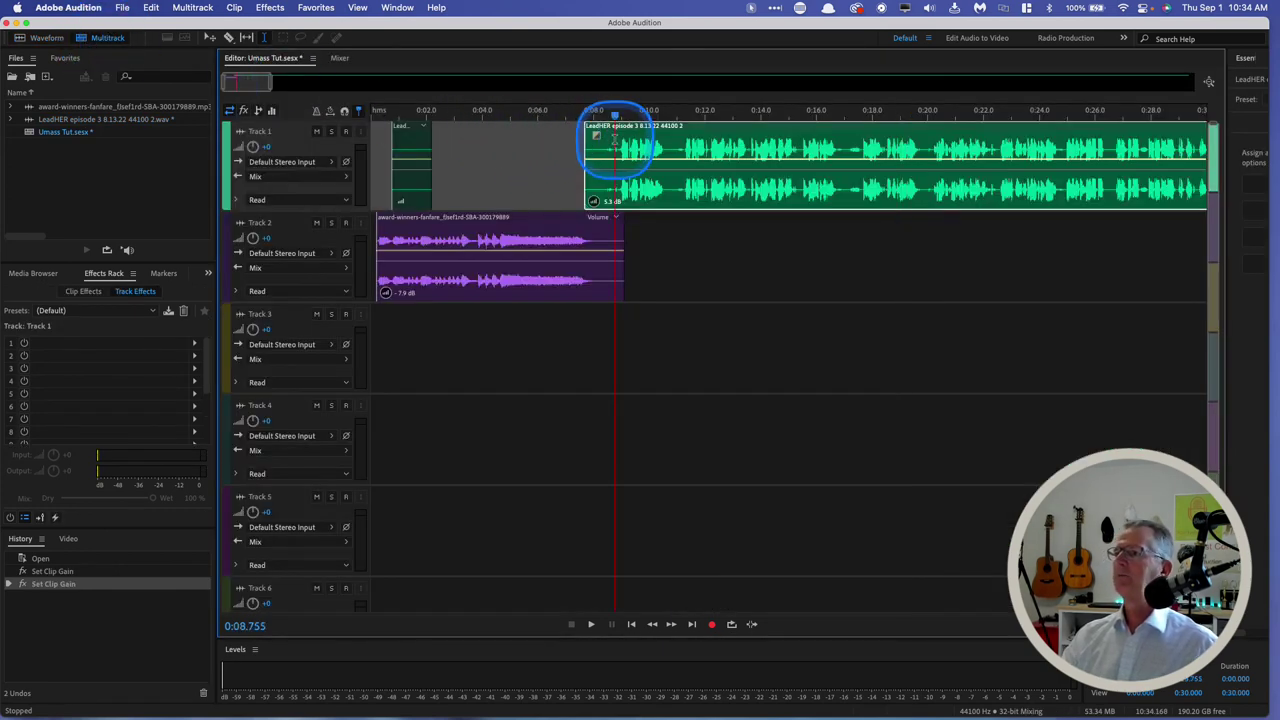
pyautogui.press('space')
pyautogui.press('space')
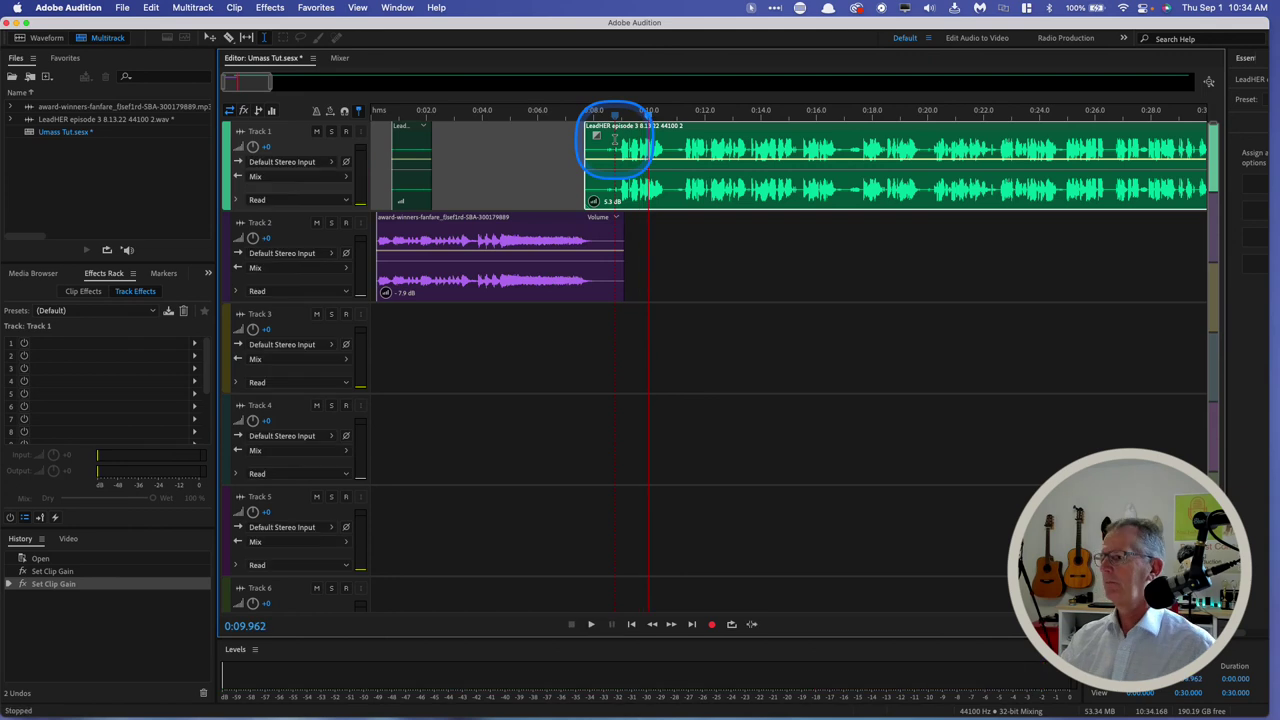
# Lower the long voice clip's gain on Track 1 to 1.9 dB and play it back to check its level
pyautogui.moveTo(595, 203); pyautogui.dragTo(594, 208)
pyautogui.press('space')
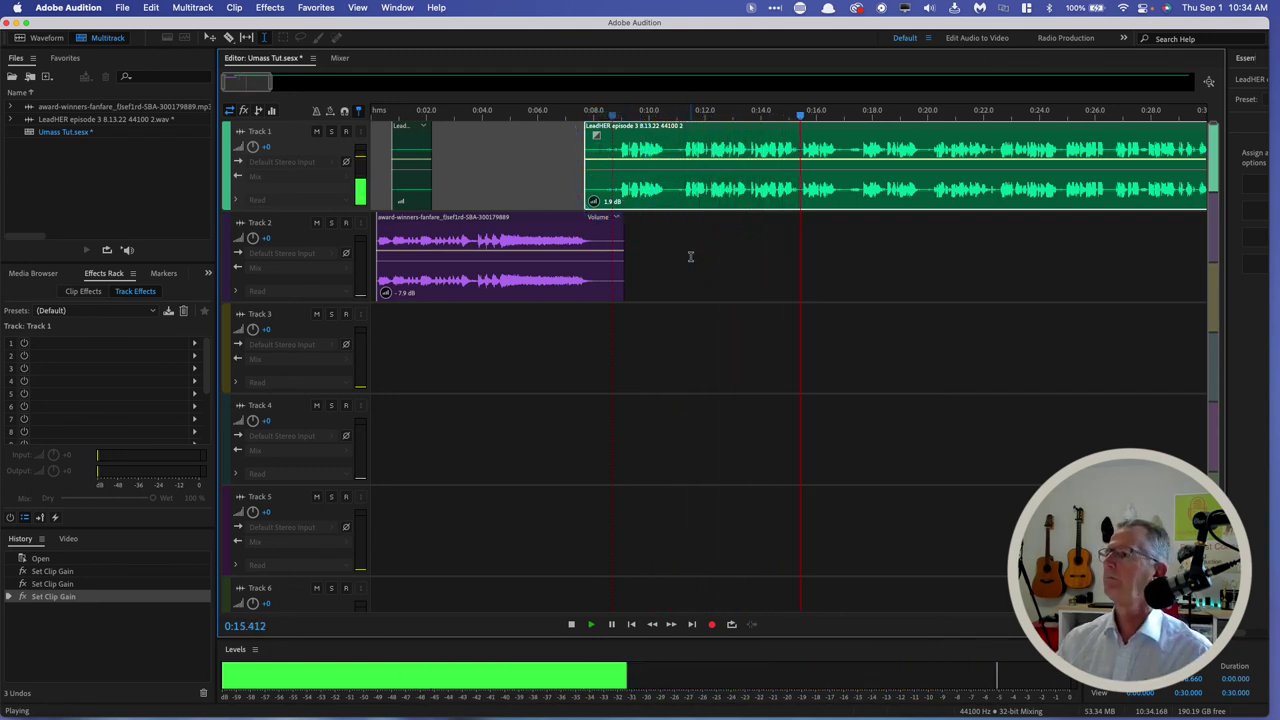
pyautogui.press('space')
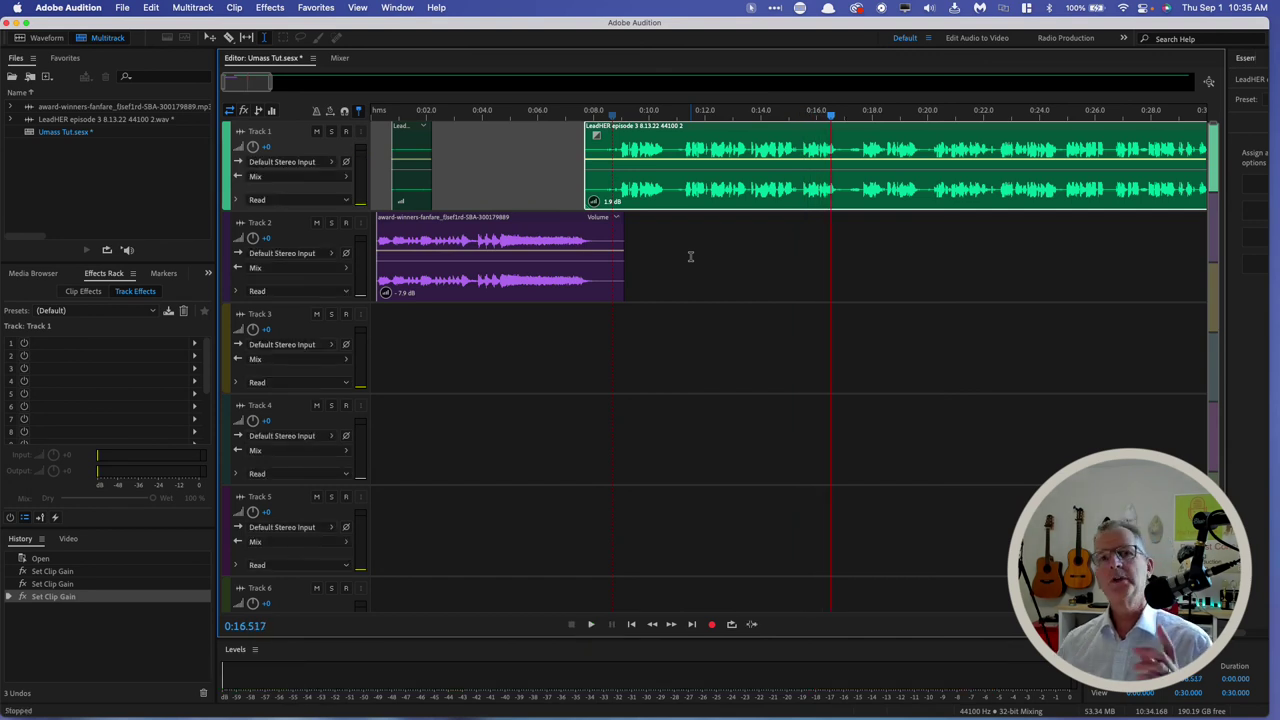